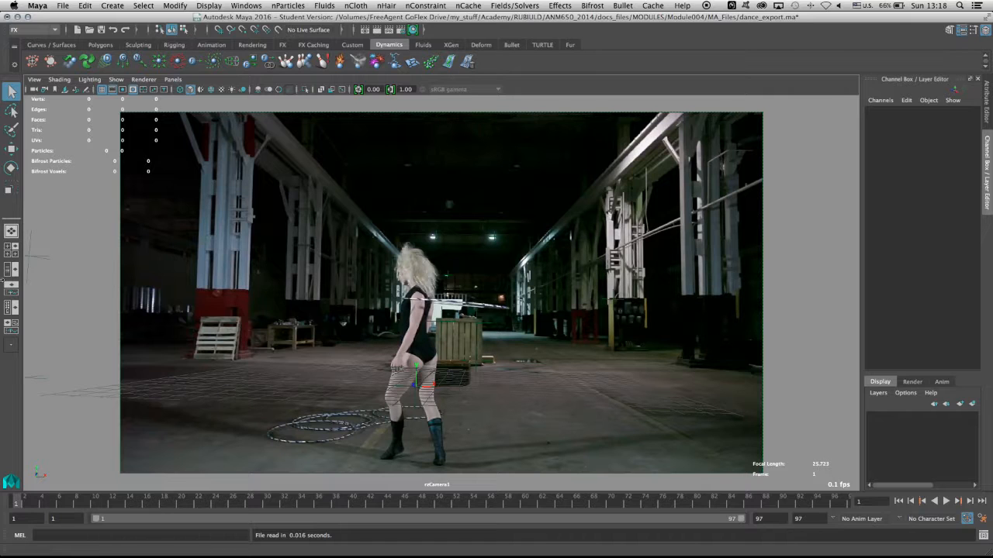
- Show the Outliner beside the perspective view, parent rzCamera1 under rzTrackerGroup and expand the group
left_click(11, 270)
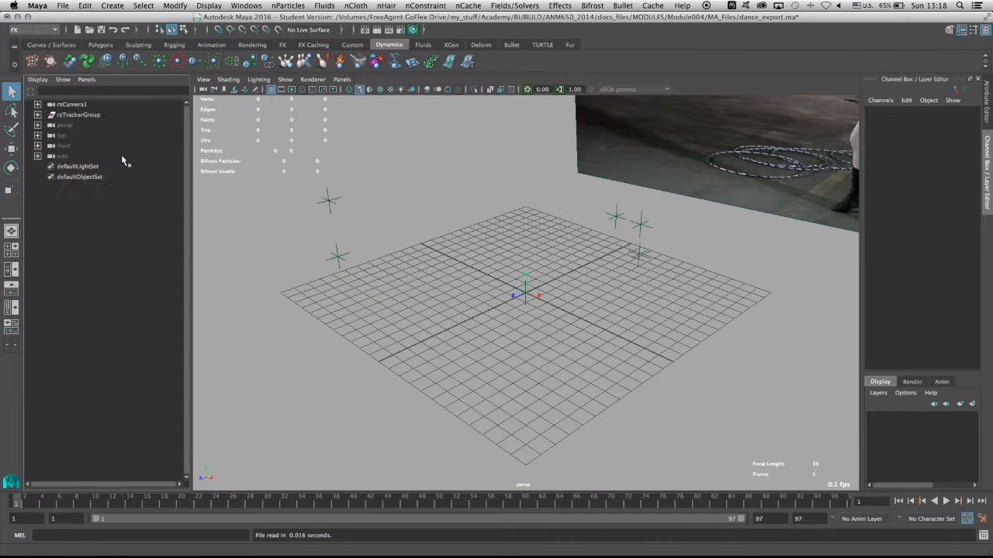
left_click(70, 105)
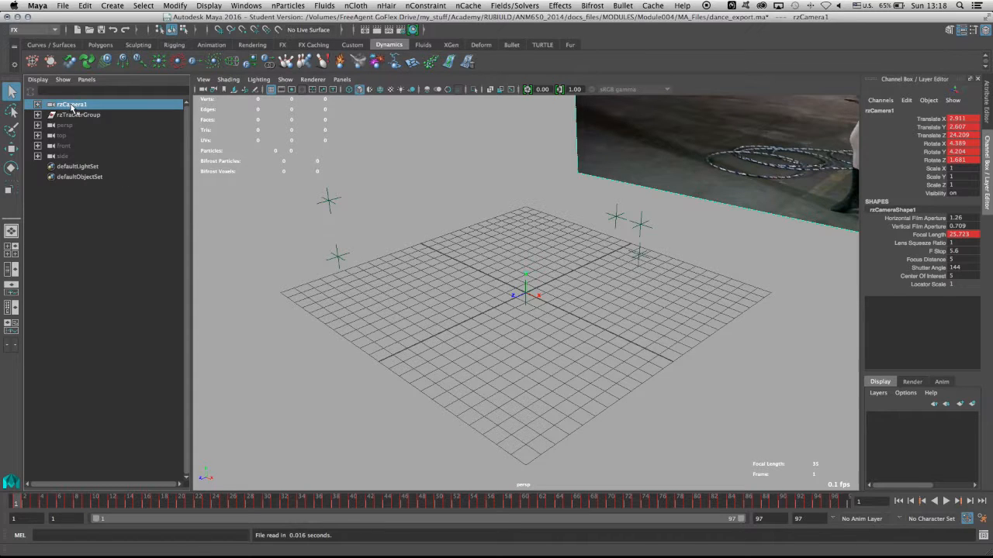
middle_click_drag(72, 107, 76, 115)
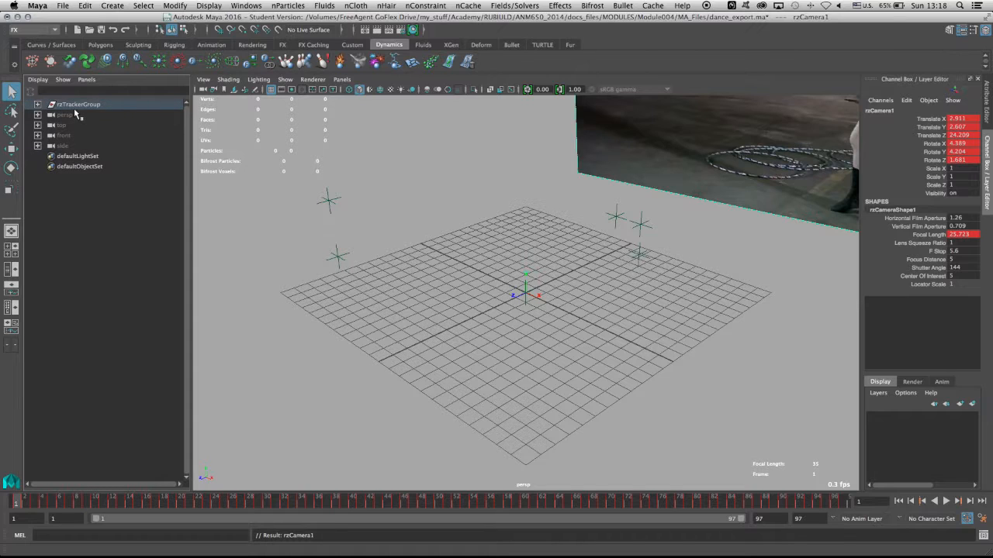
left_click(78, 105)
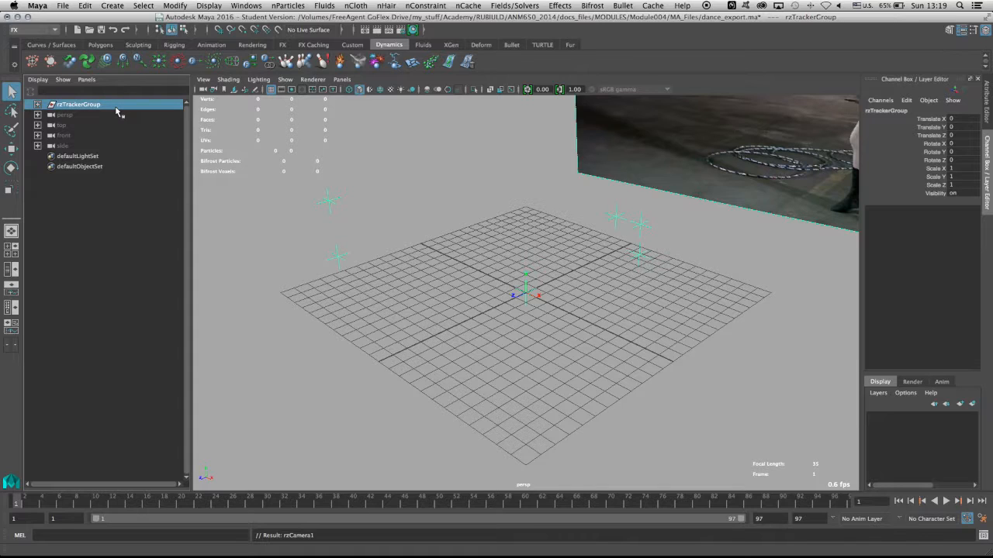
left_click(37, 104)
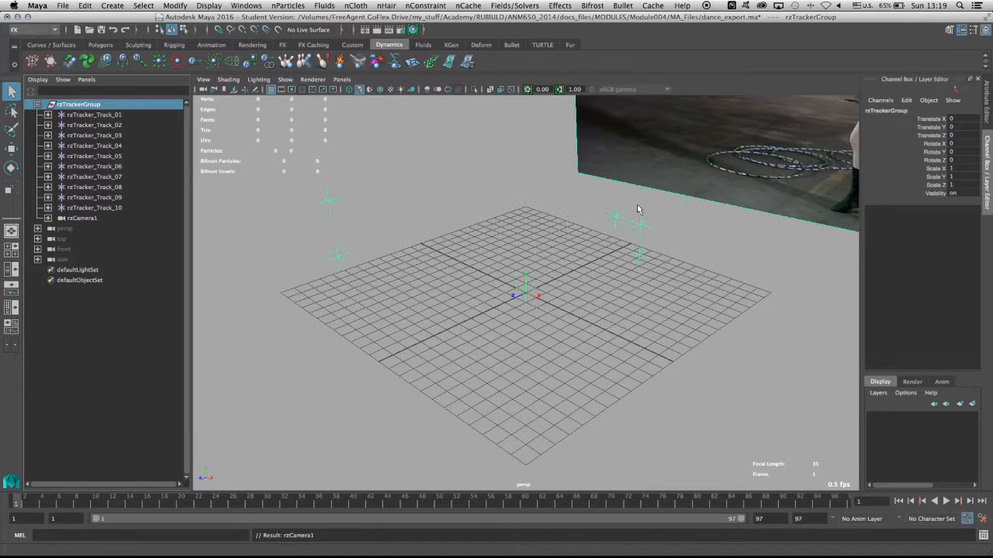
- Set rzCamera1's near clip plane to 0.001 and its far clip plane to 100000
left_click(81, 219)
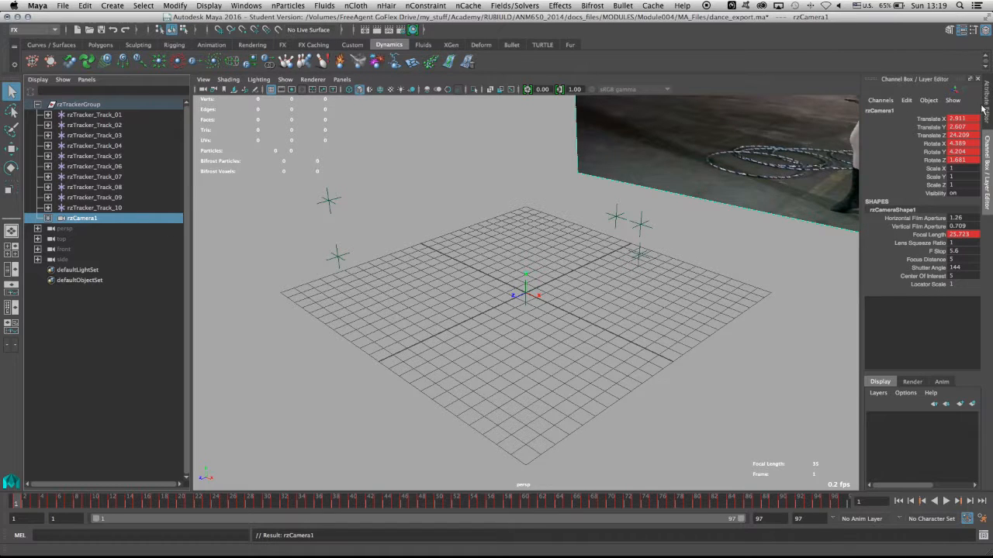
left_click(983, 108)
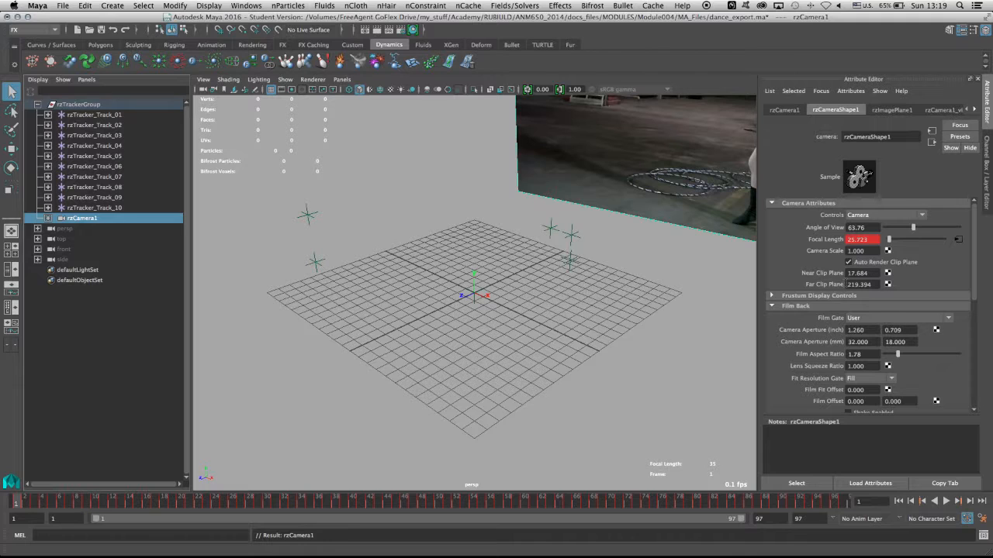
left_click(875, 273)
type("0.001")
left_click(874, 284)
type("100000")
key("Return")
- Set the camera's Fit Resolution Gate to Overscan and its Film Fit Offset to 1
scroll(810, 361, "down", 2)
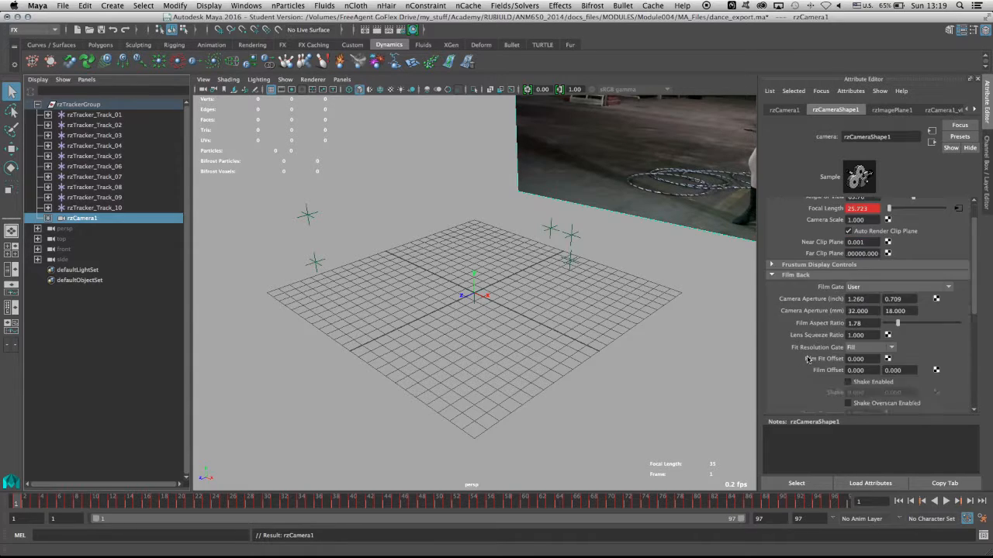
left_click(882, 348)
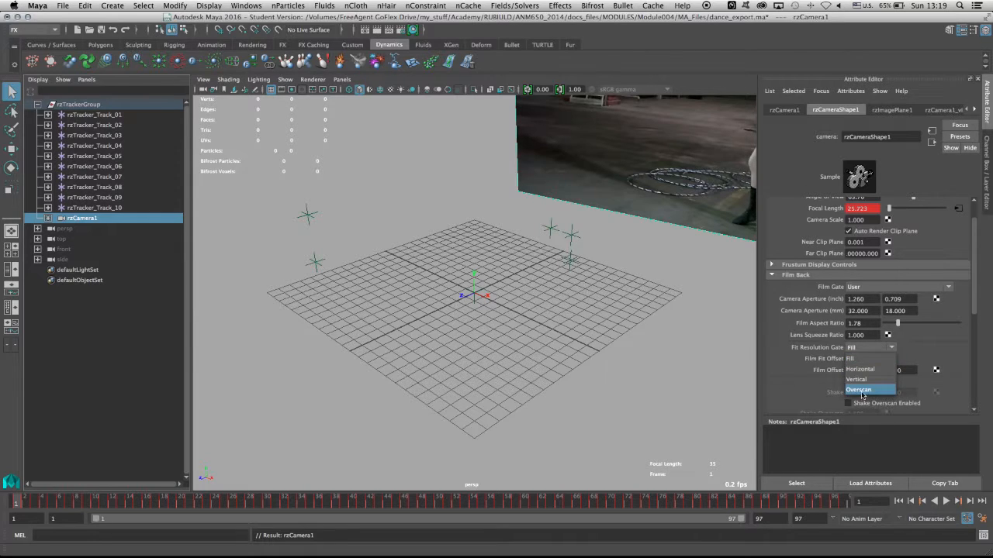
left_click(862, 389)
left_click(859, 359)
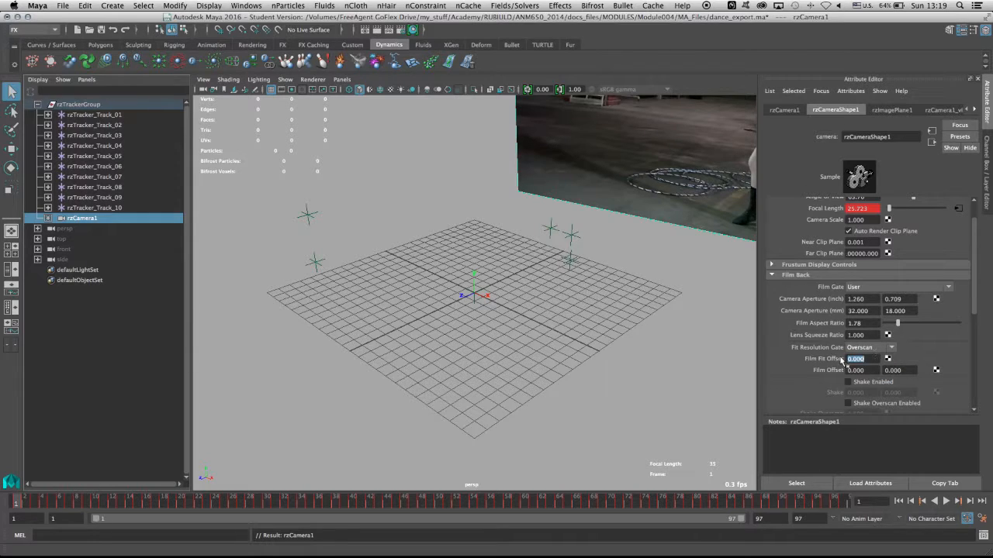
type("1")
key("Return")
- Make rzImagePlane1 display only when looking through the camera and set its placement depth to 10000
left_click(889, 111)
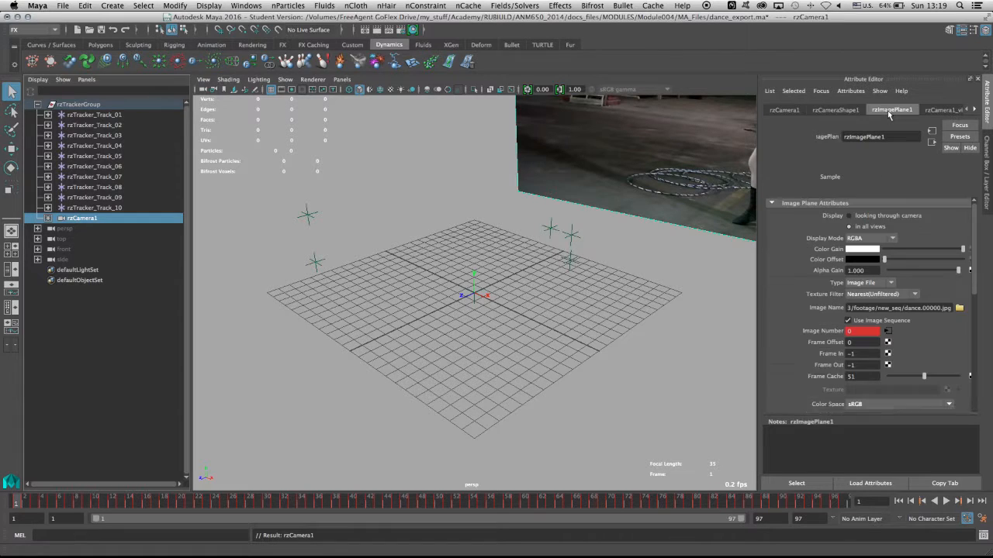
left_click(875, 215)
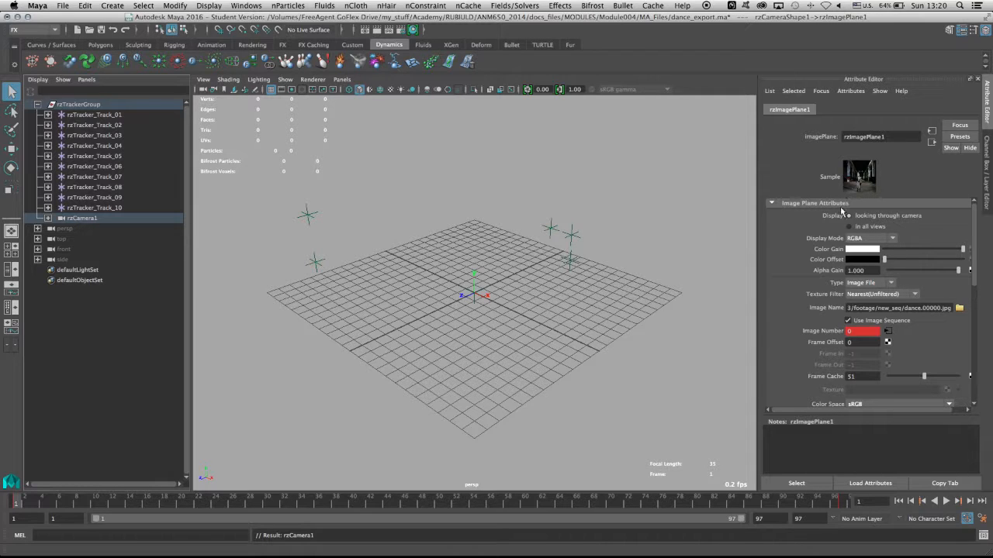
scroll(830, 332, "down", 3)
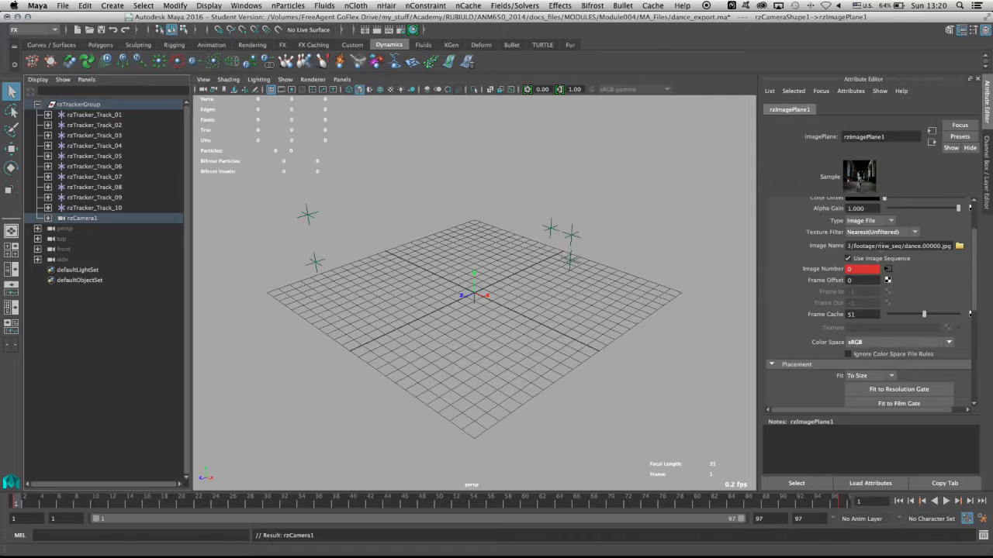
scroll(833, 339, "down", 3)
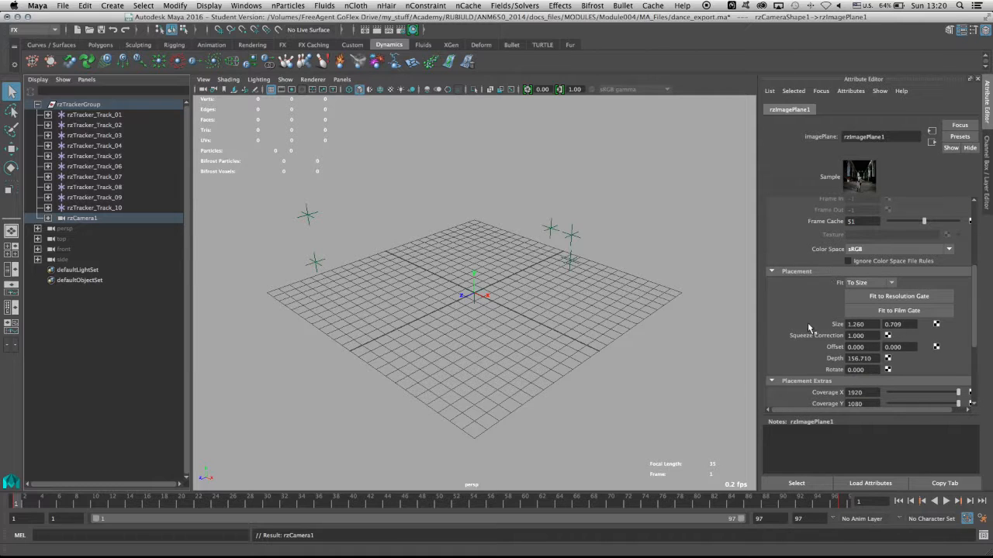
left_click(874, 359)
type("10000")
key("Return")
- Create a display layer from the selected rzTrackerGroup
left_click(122, 106)
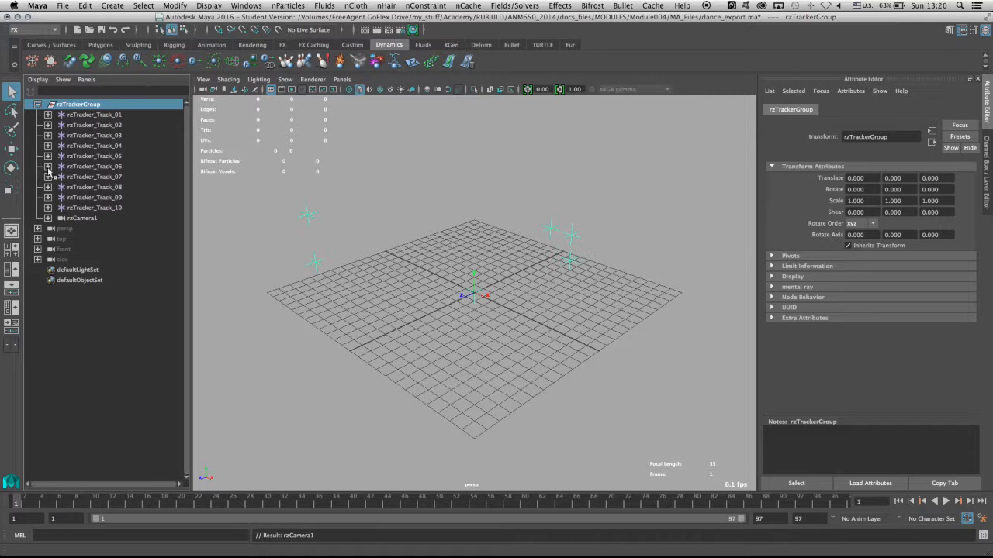
left_click(987, 155)
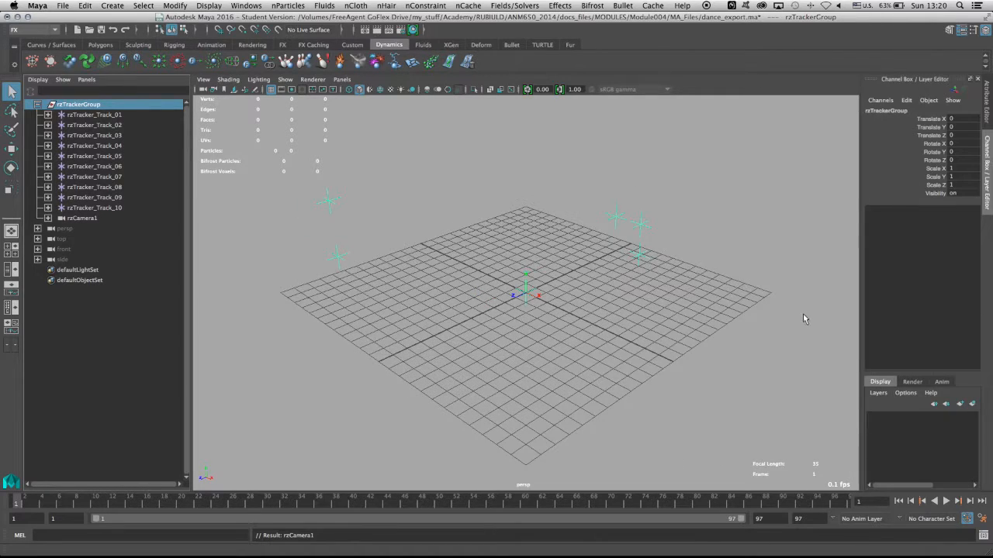
left_click(973, 404)
- Switch the new display layer's color mode to RGB and choose yellow as its color
double_click(923, 418)
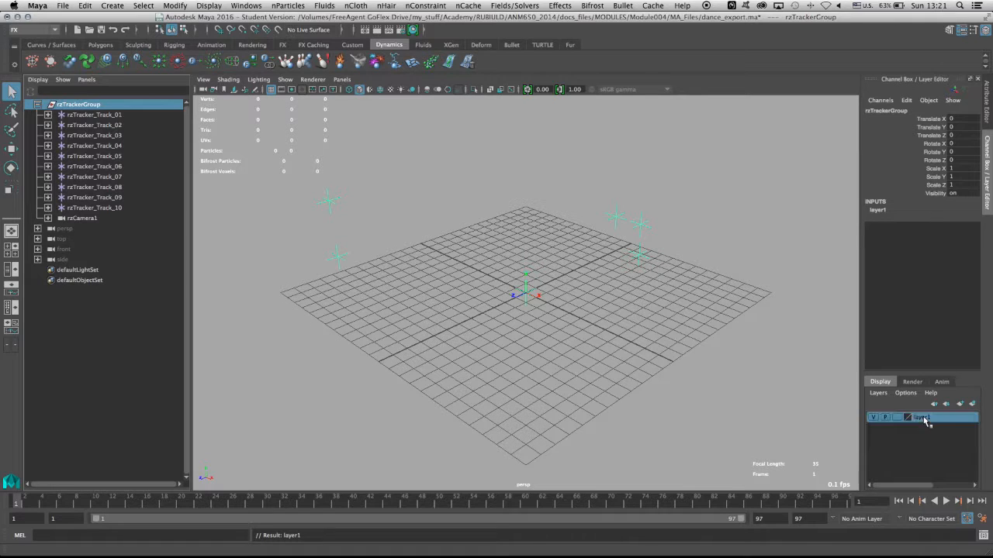
left_click(383, 242)
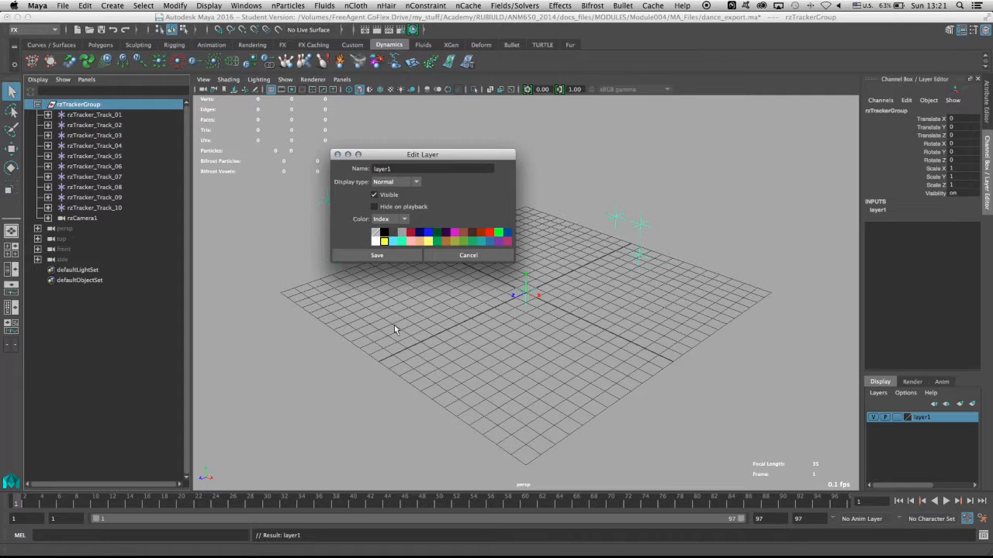
left_click(403, 221)
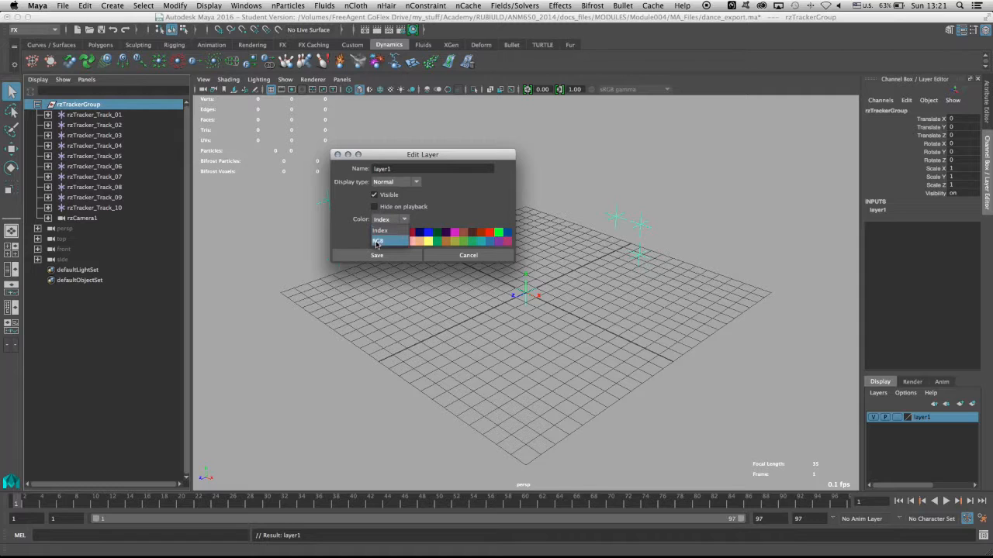
left_click(379, 242)
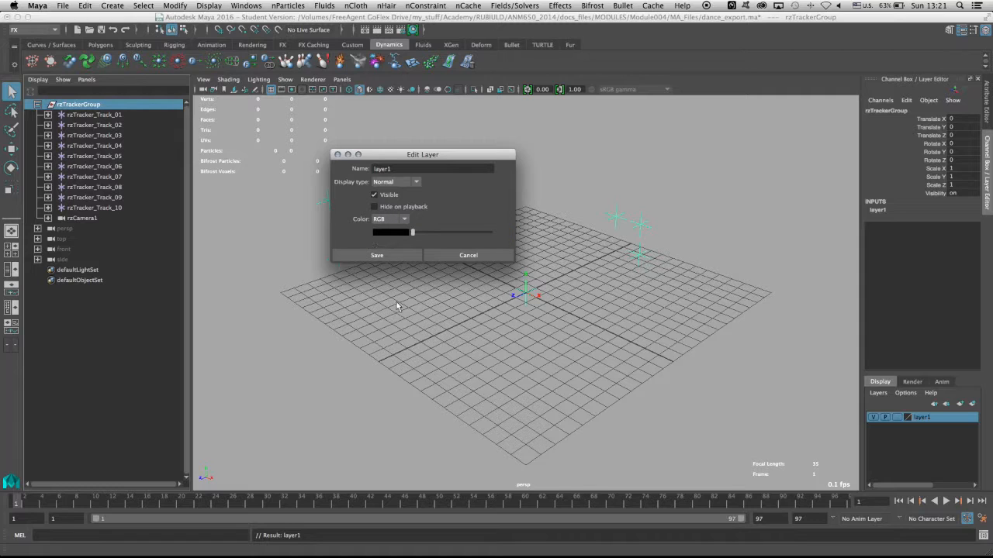
left_click(403, 235)
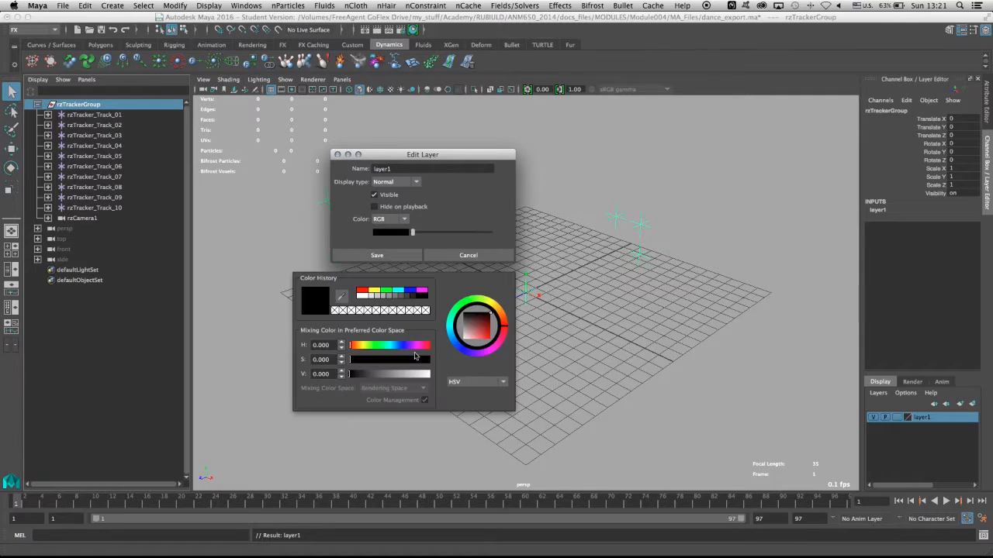
left_click(373, 291)
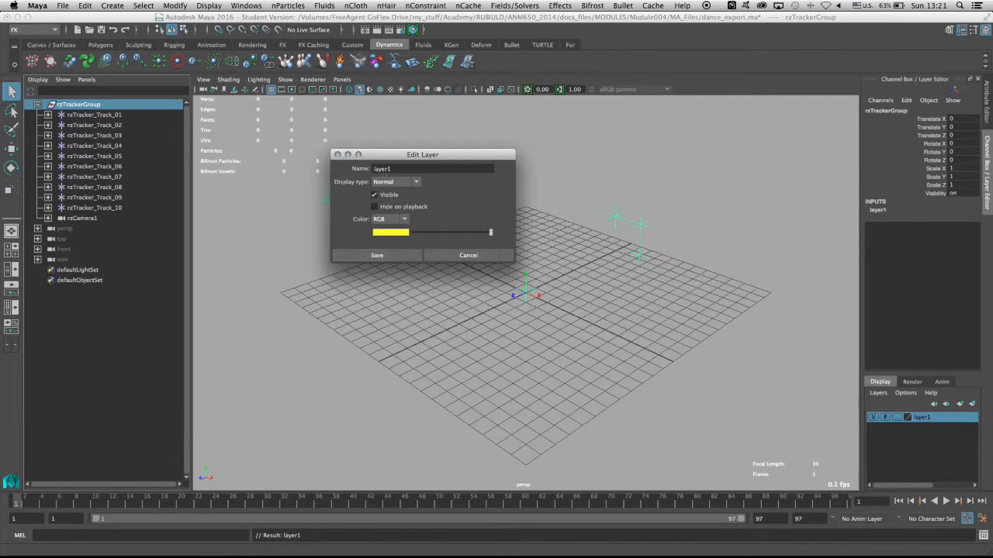
- Rename the display layer RenderCam and save its settings
double_click(398, 170)
type("Rende")
key("BackSpace")
key("BackSpace")
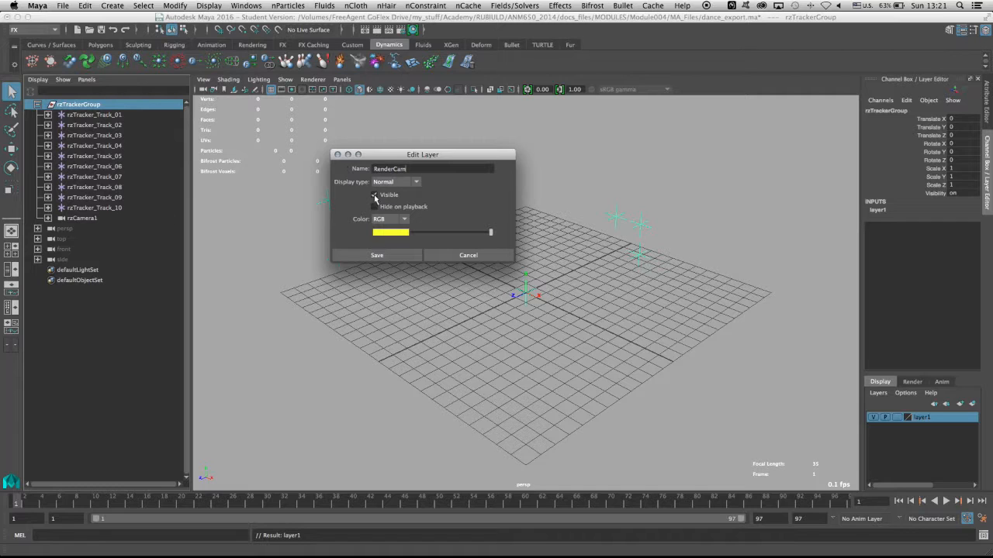
left_click(386, 257)
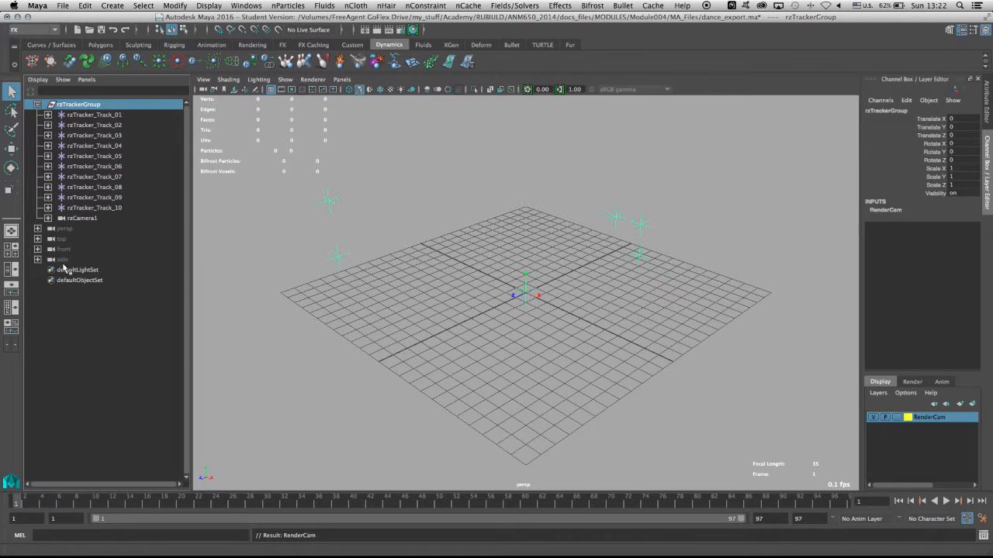
- Maximize the viewport, look through rzCamera1 and scrub the timeline to check the trackers against the footage
key("space")
key("space")
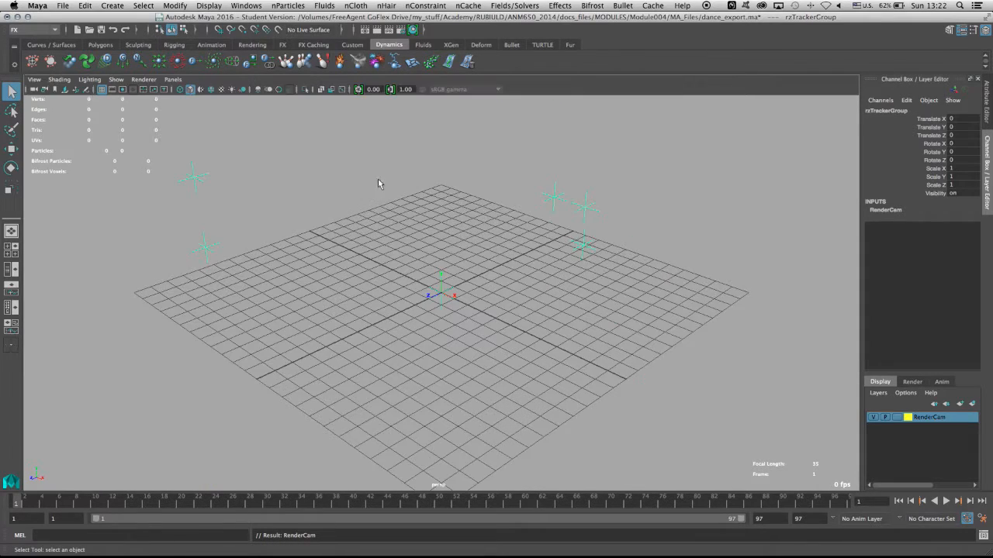
left_click(172, 79)
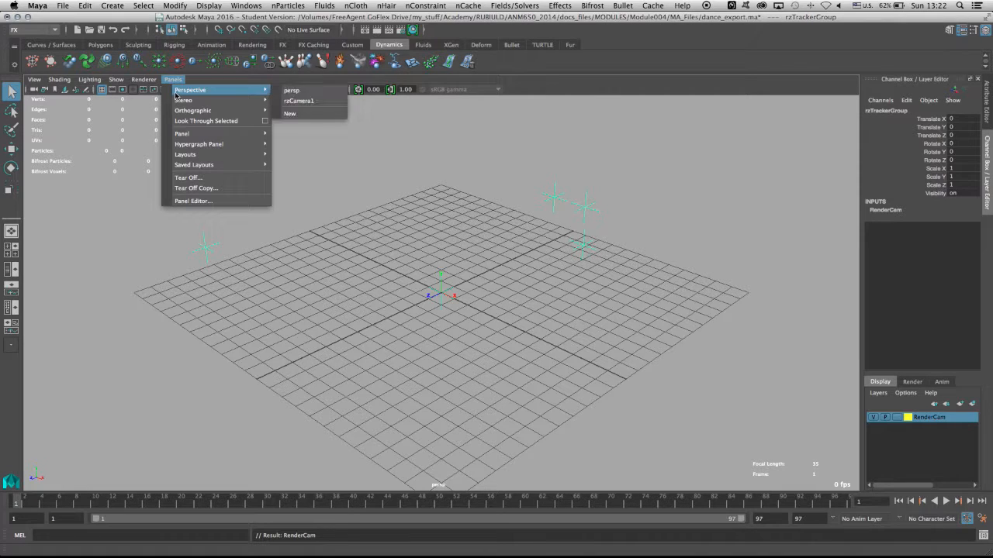
left_click(310, 100)
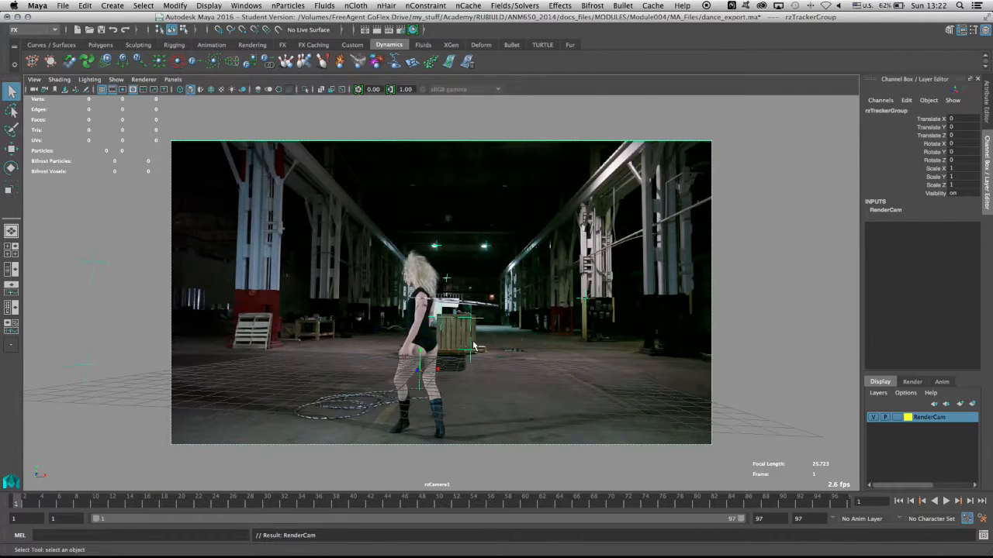
left_click(630, 334)
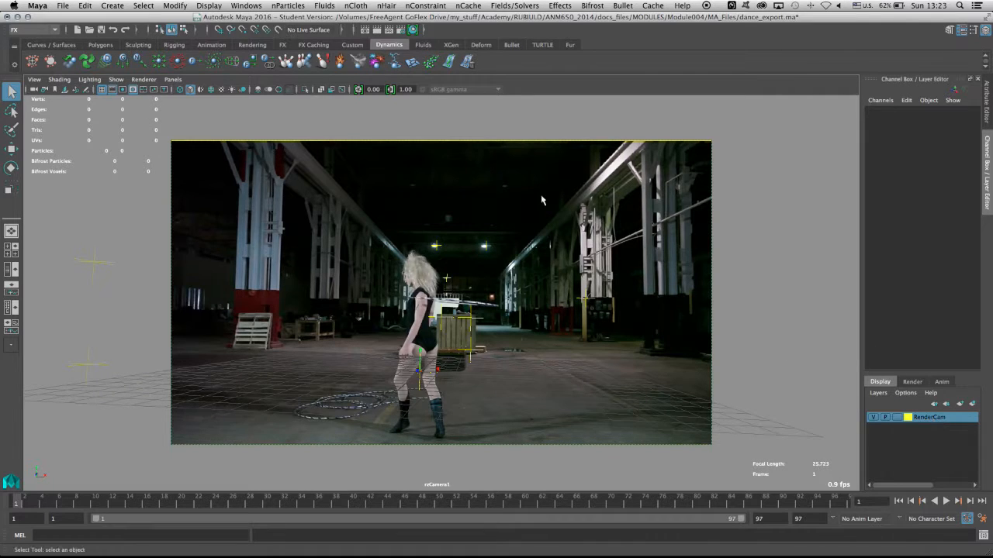
left_click_drag(332, 504, 696, 495)
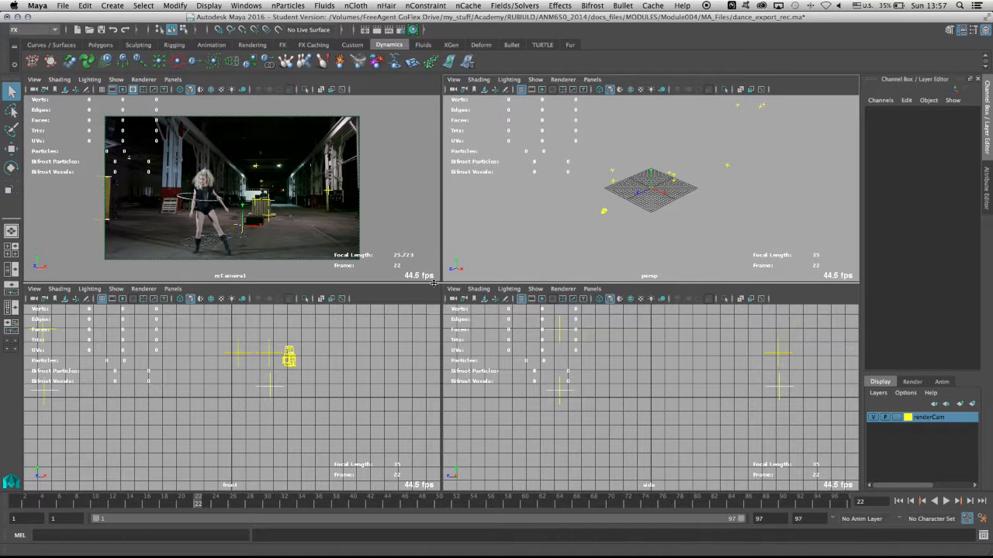
- Enlarge the camera and perspective views and create a polygon cube about 5.7 × 5.4 × 4.2 units at the crate's tracking markers
left_click_drag(433, 282, 439, 385)
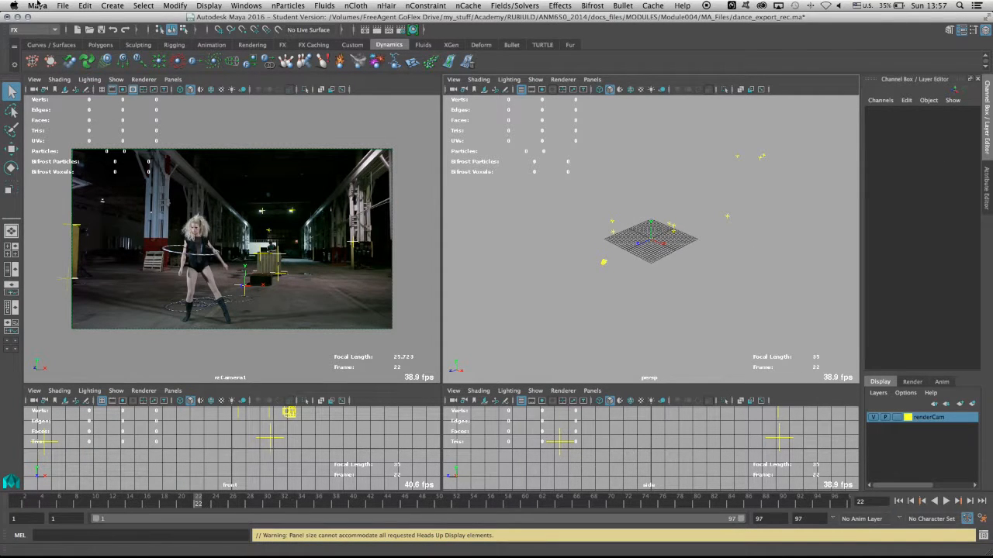
left_click(100, 45)
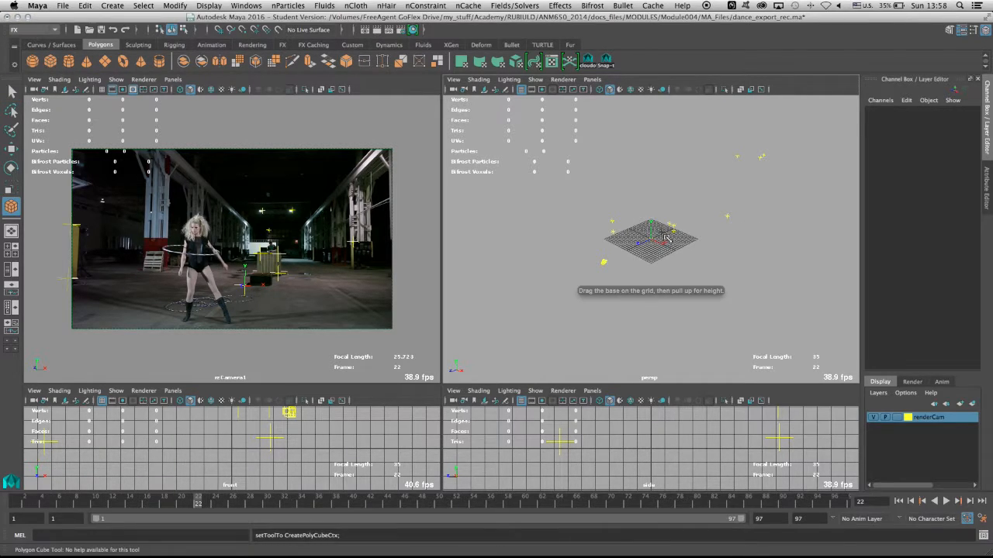
scroll(666, 239, "up", 3)
scroll(667, 239, "up", 4)
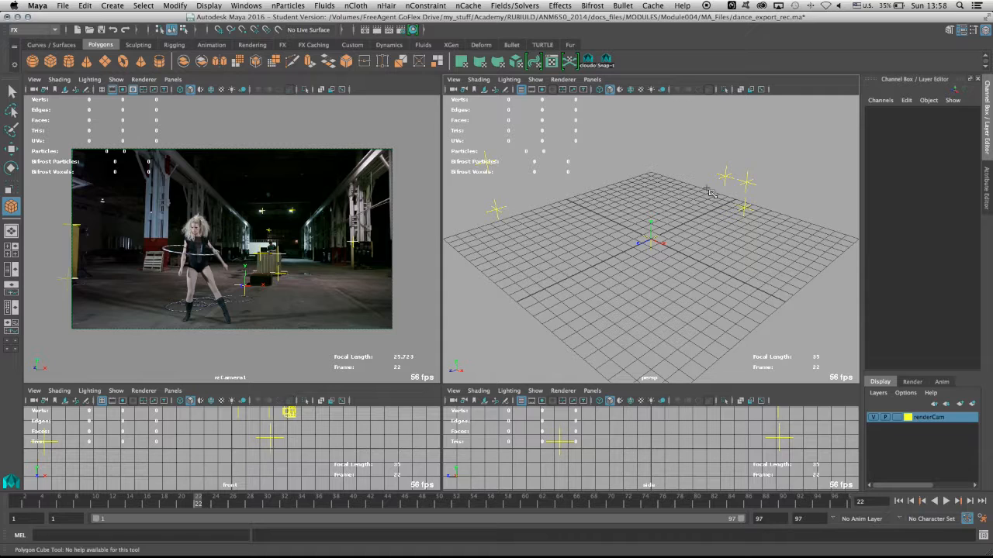
left_click_drag(713, 203, 744, 151)
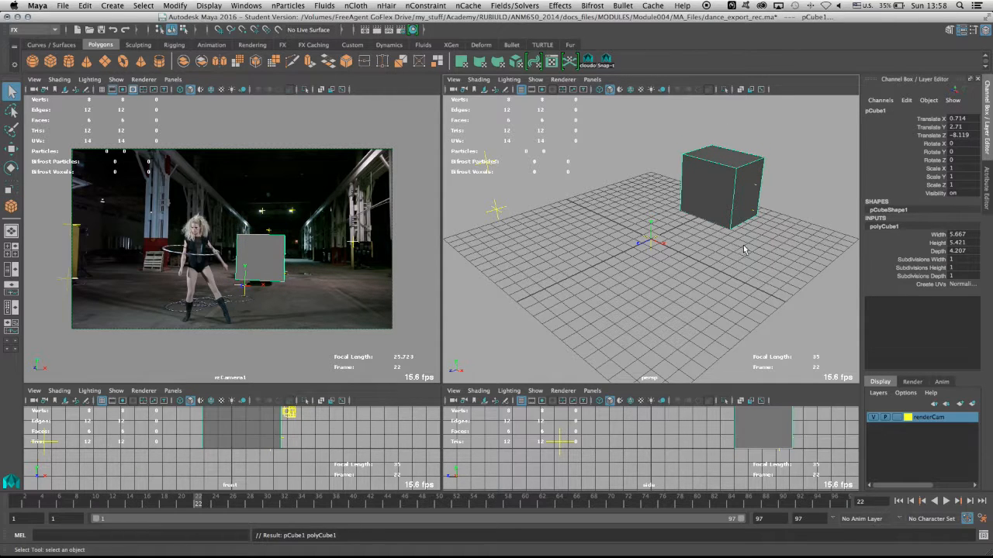
- Turn on X-Ray shading in the camera view and enable backface culling for the cube
left_click_drag(743, 247, 720, 250, "alt")
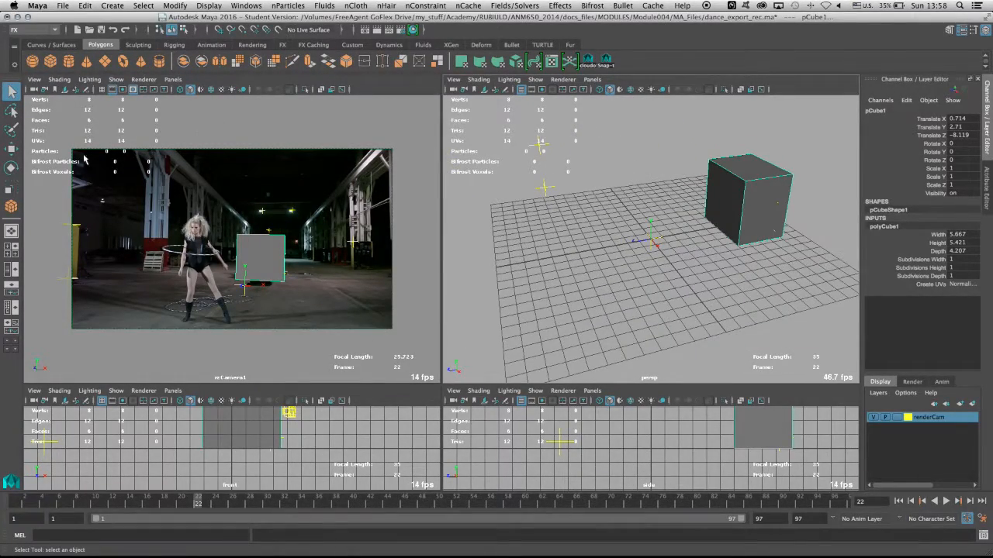
left_click(59, 80)
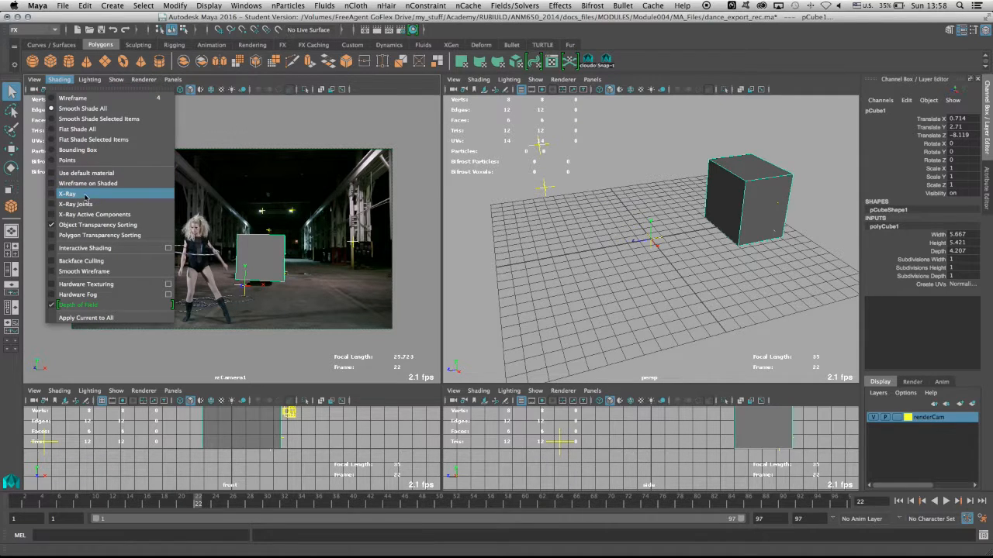
left_click(85, 195)
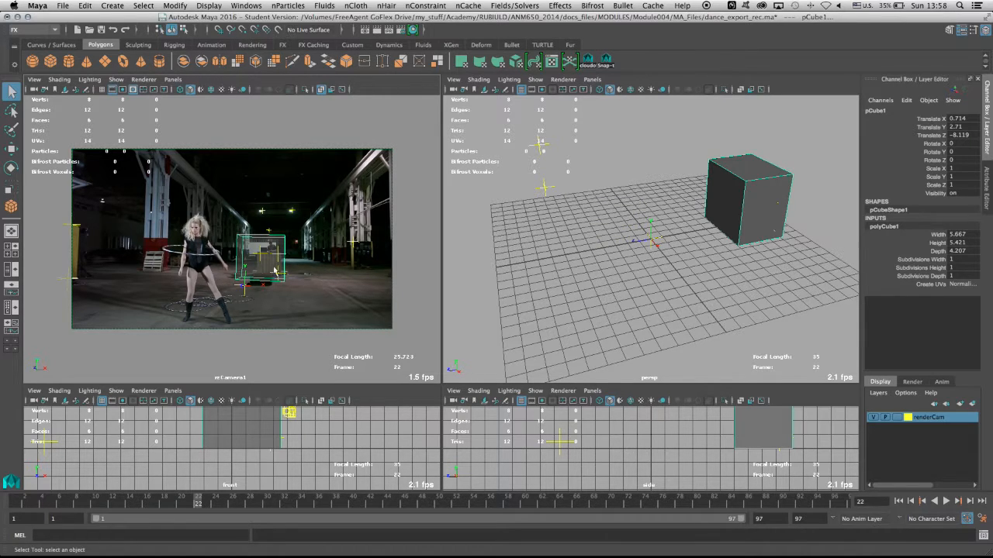
left_click(208, 6)
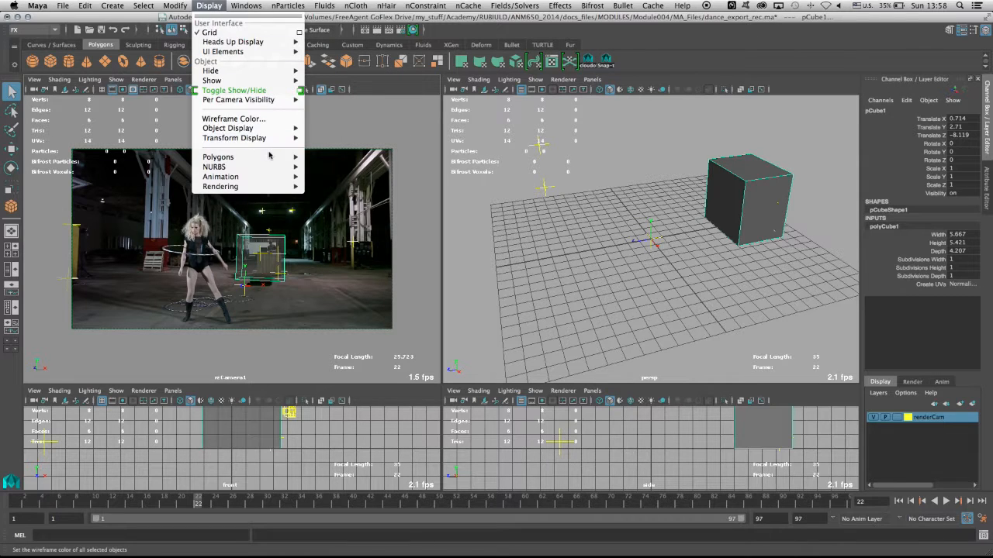
mouse_move(271, 158)
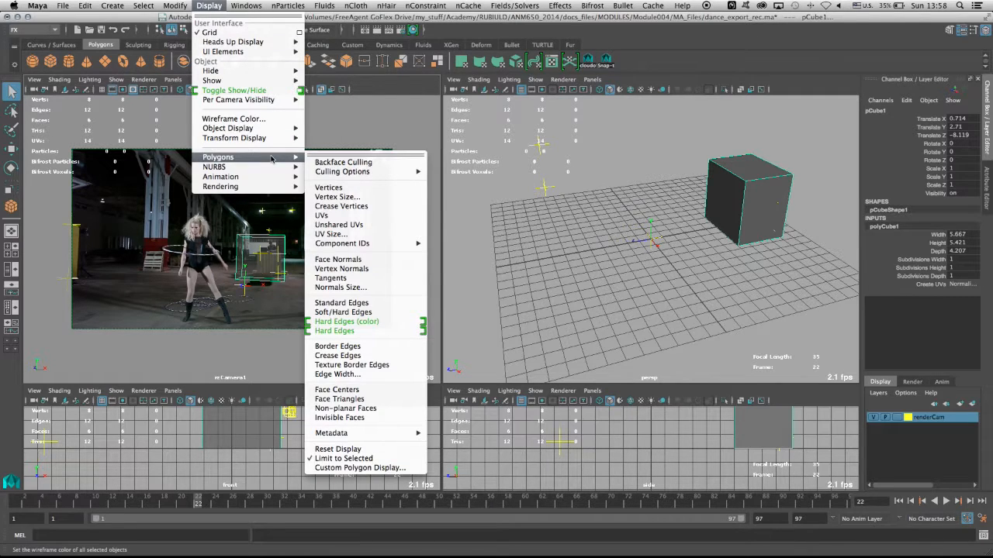
left_click(343, 163)
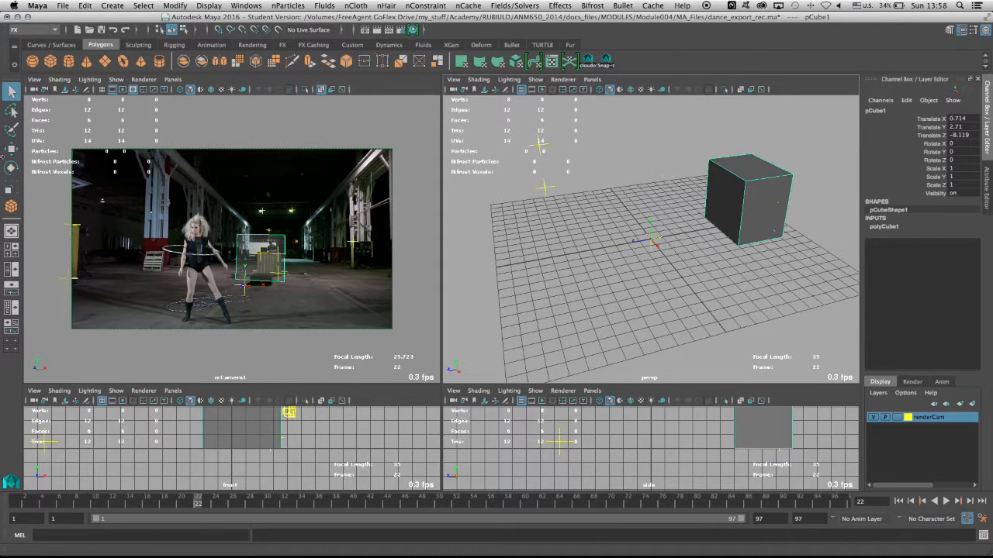
- Move the cube back along Z to about -11.294 and check it against the crate in the enlarged camera view
left_click(12, 148)
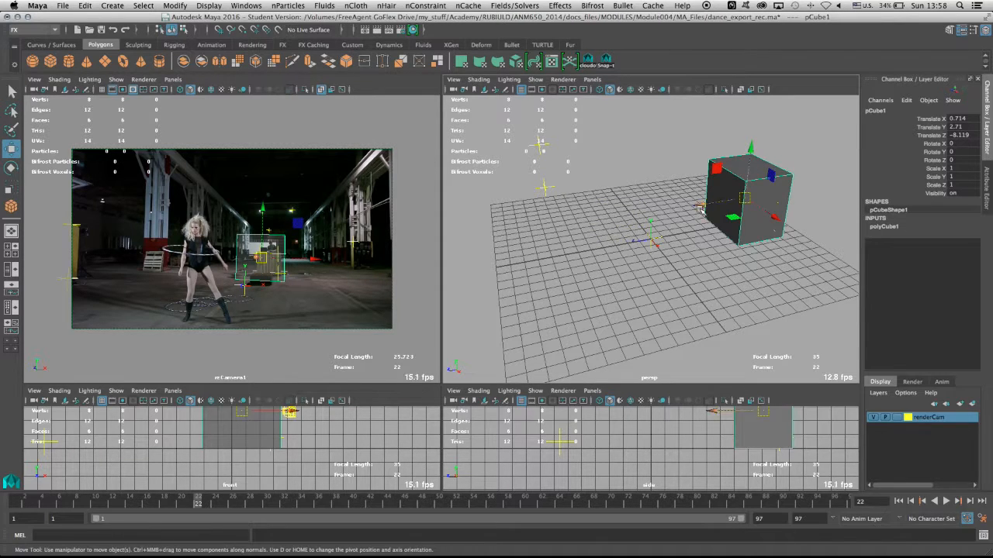
left_click_drag(700, 206, 733, 192)
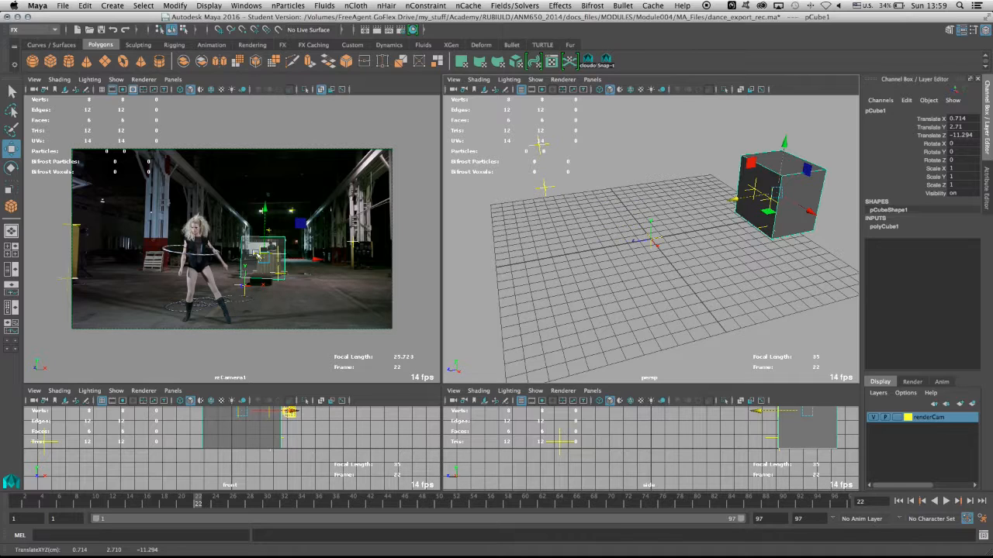
key("space")
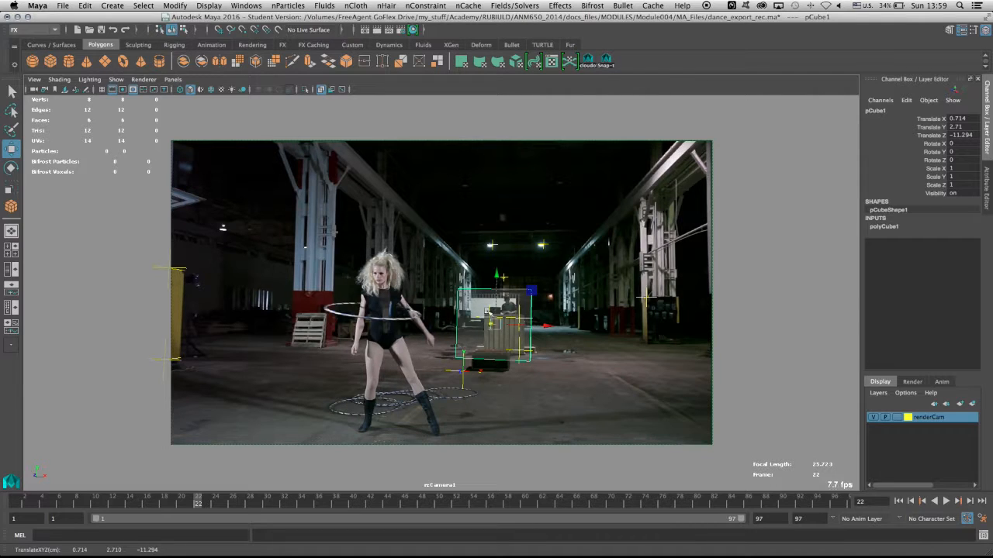
key("space")
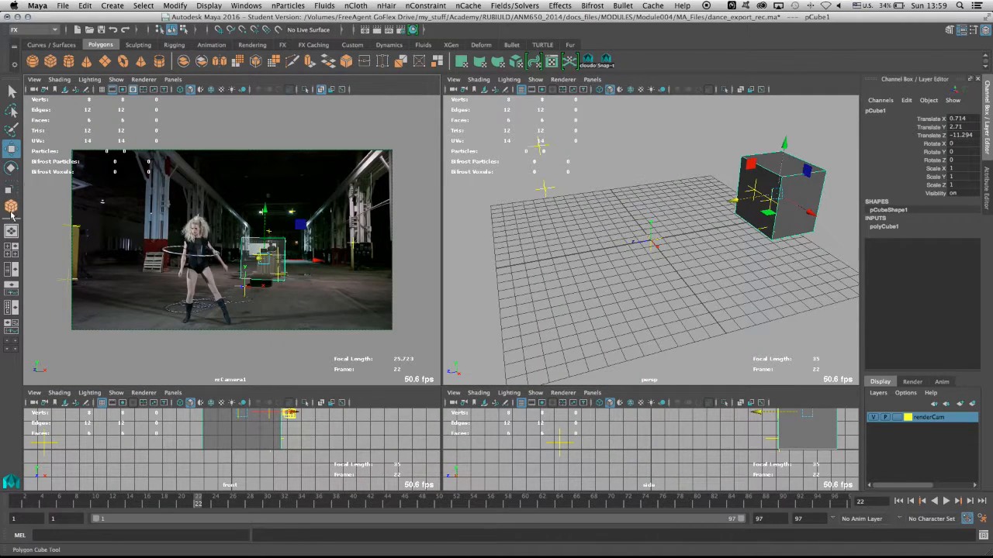
- Snap rzTrackerGroup's pivot to the tracker at the crate's upper corner and snap the group onto the cube's matching top corner
left_click(242, 5)
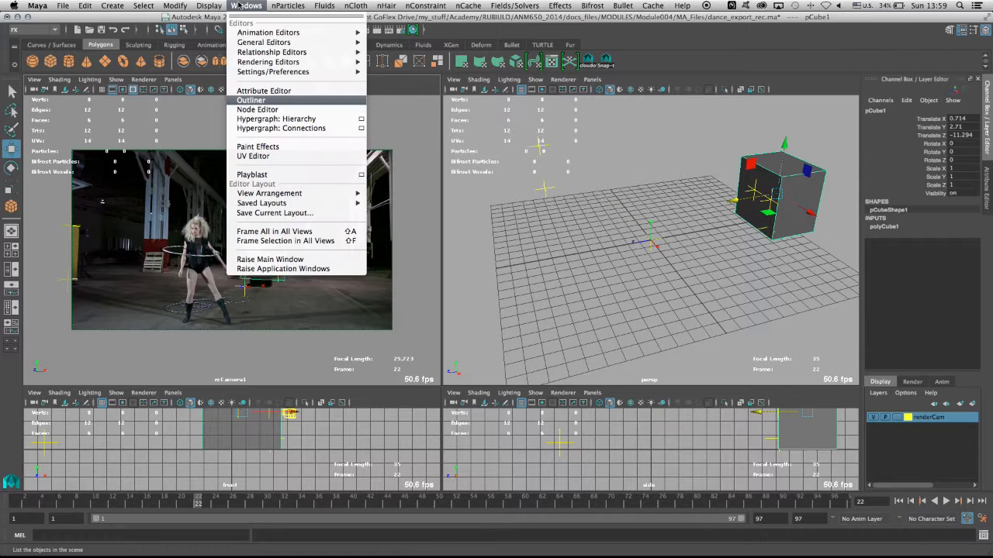
left_click(275, 101)
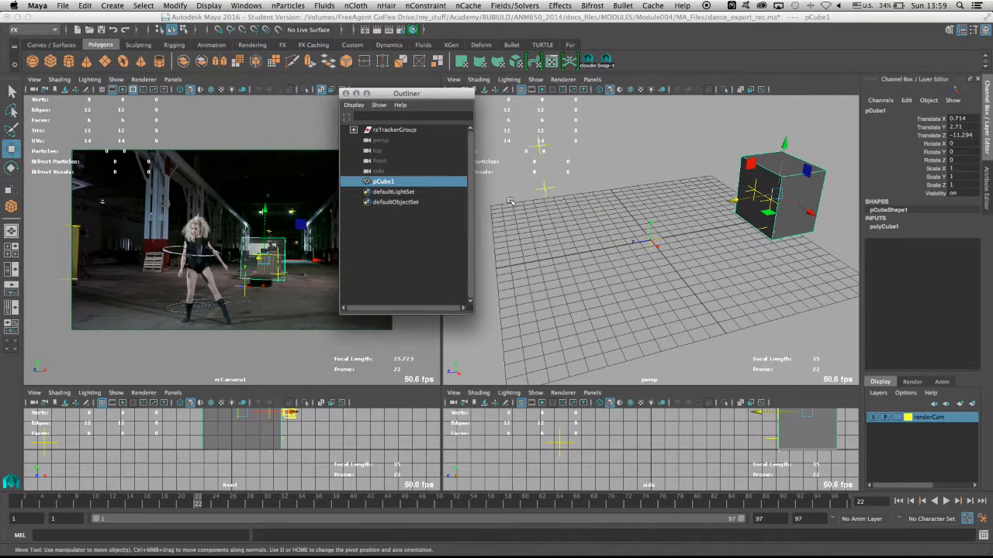
left_click(398, 132)
left_click_drag(461, 97, 487, 198)
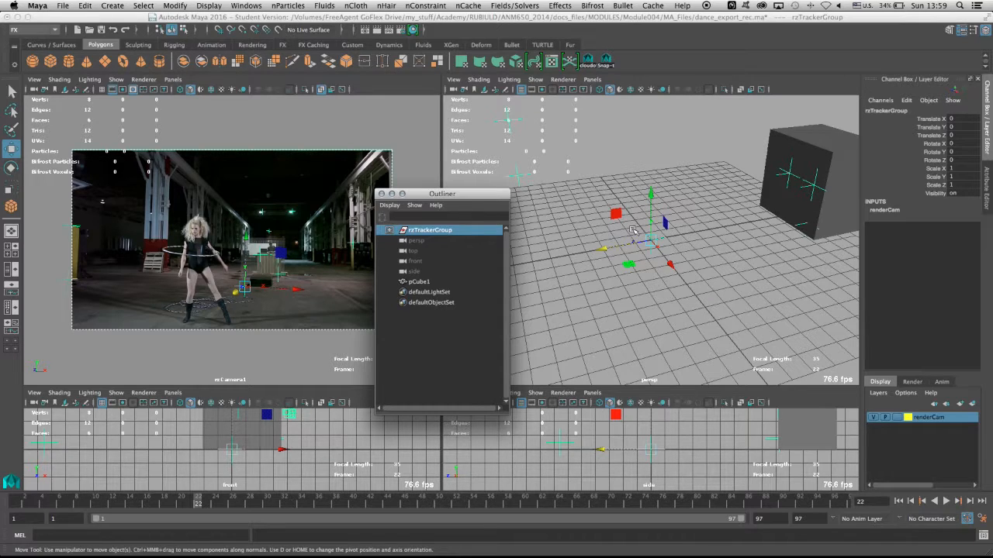
key("d")
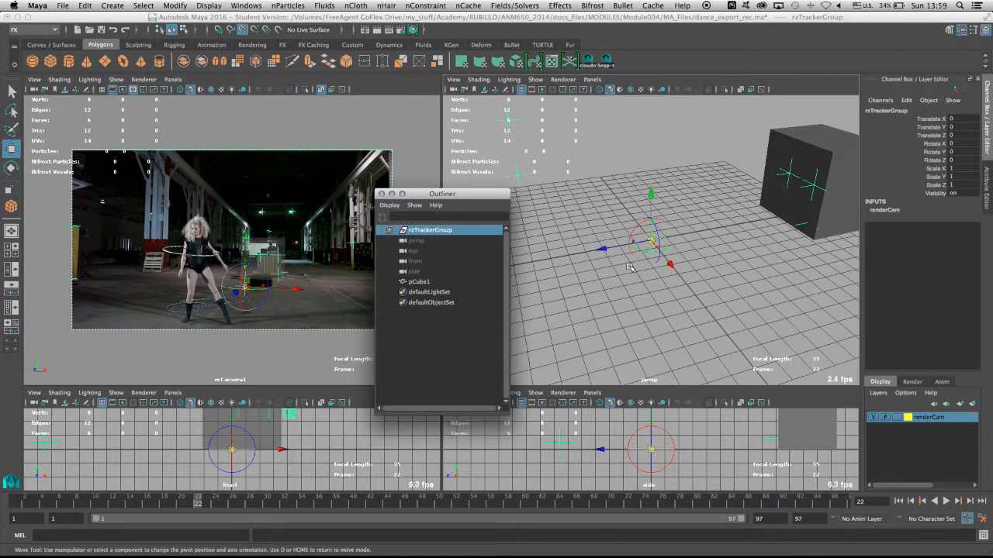
left_click_drag(648, 243, 812, 185)
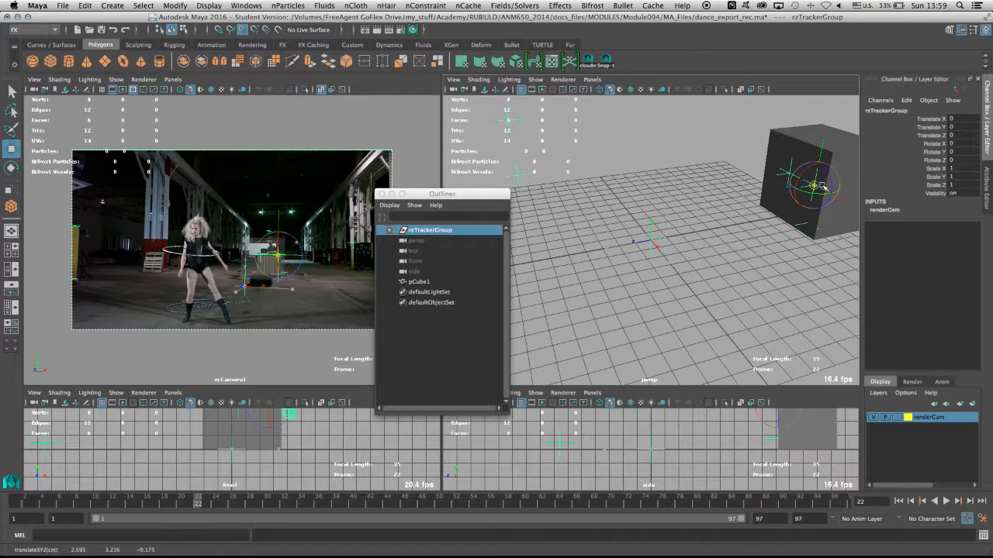
key("d")
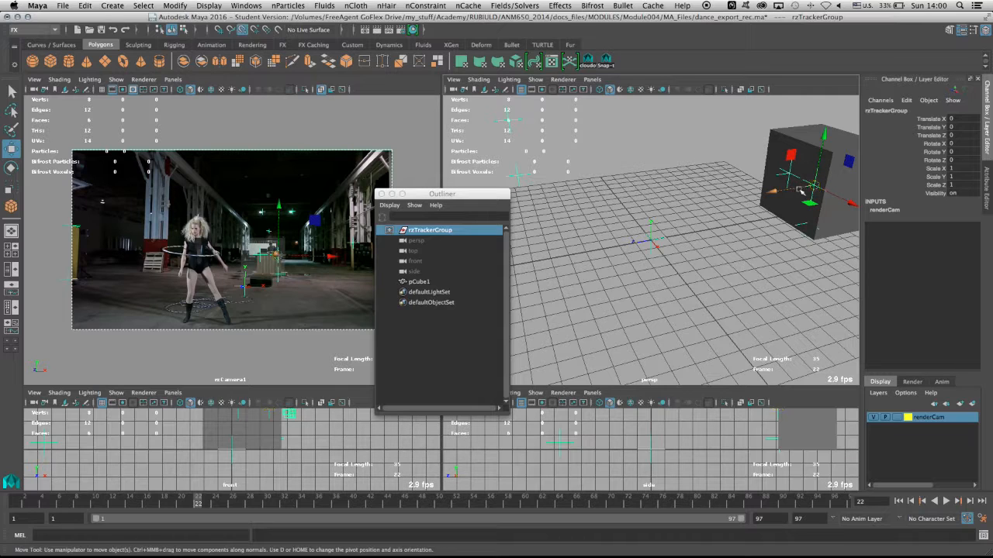
left_click_drag(813, 187, 832, 152)
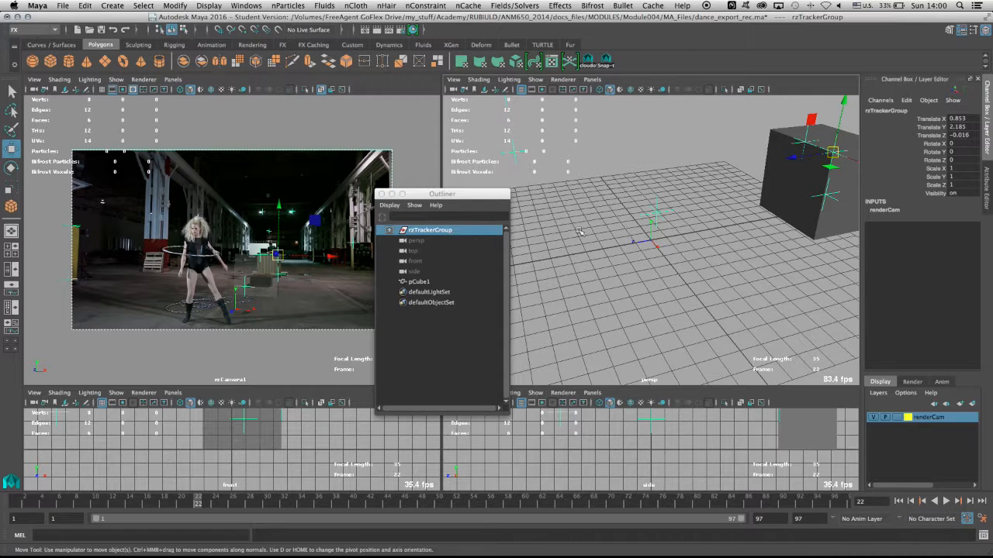
- Select the cube and snap its pivot to the top corner where the crate's corner tracker sits
left_click_drag(789, 223, 652, 214, "alt")
left_click(651, 204)
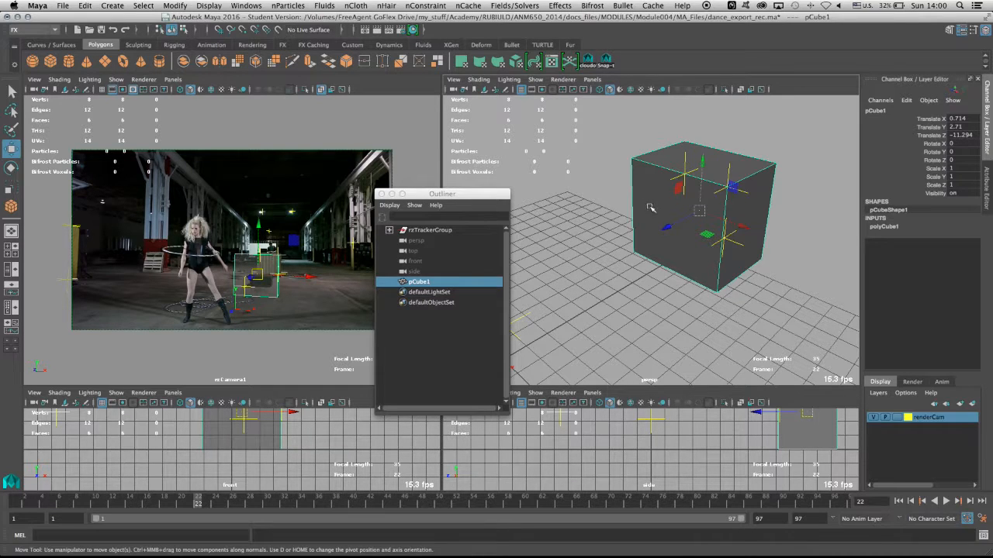
key("d")
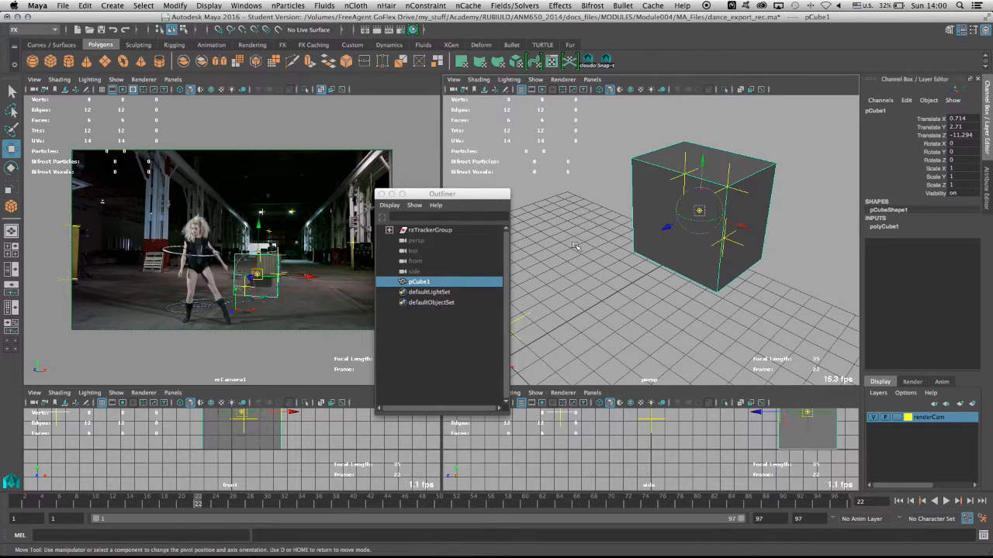
left_click(704, 209)
left_click_drag(704, 209, 731, 188)
key("d")
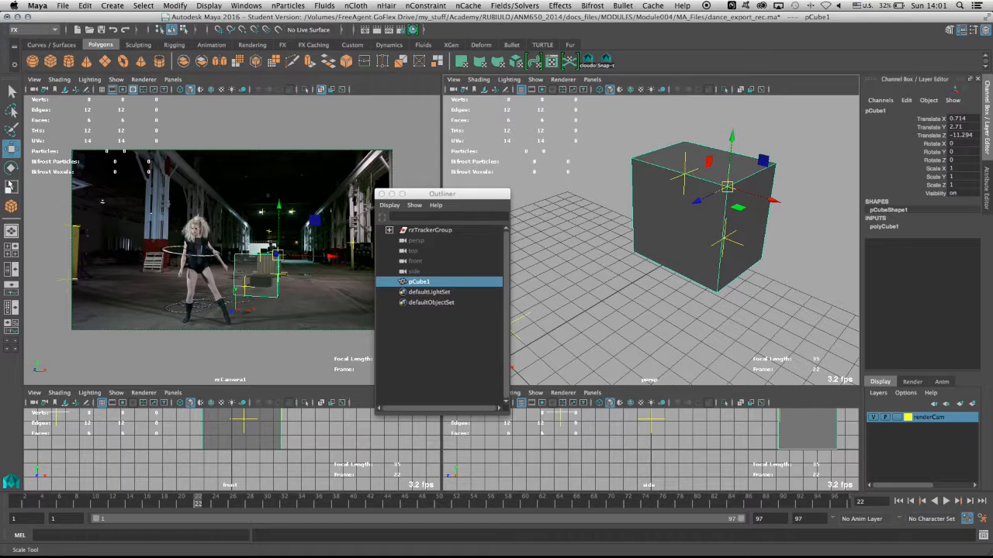
- Scale the cube to about 0.468 in X and 0.497 in Y so its edges meet the crate's trackers
left_click(12, 187)
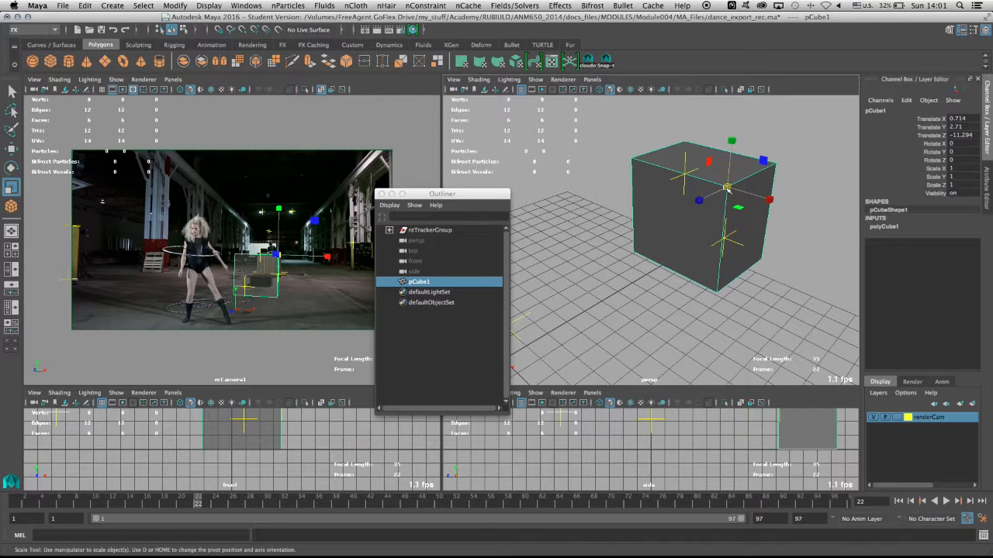
left_click_drag(768, 200, 746, 194)
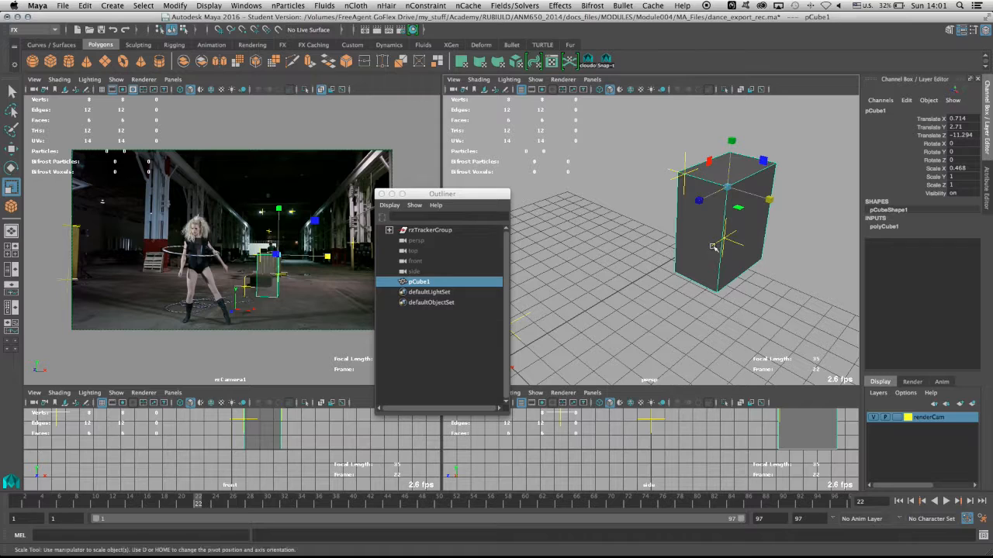
left_click_drag(733, 138, 749, 166)
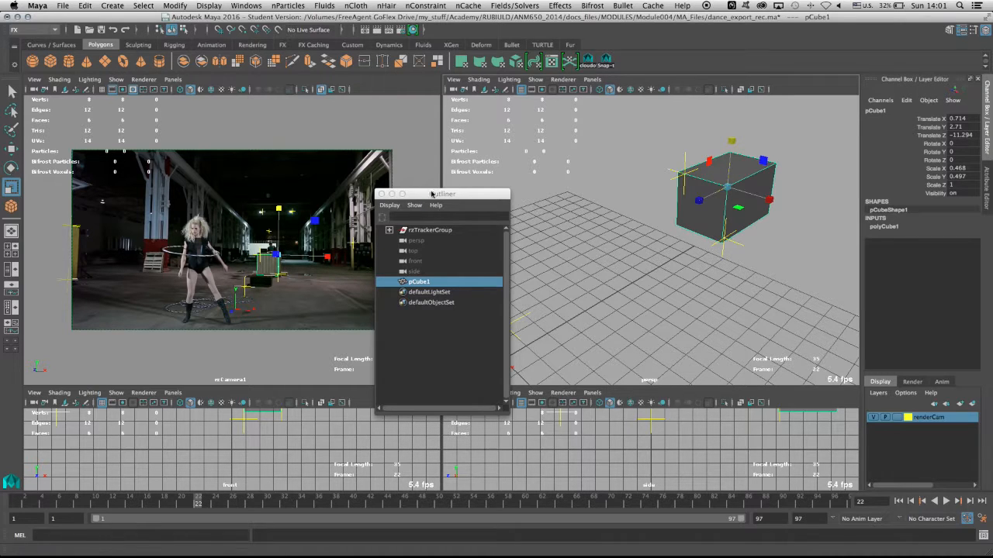
- Select rzTrackerGroup and pCube1 together and move them down until the cube rests on the grid, at about Y -0.015 for the cube
left_click_drag(433, 194, 565, 116)
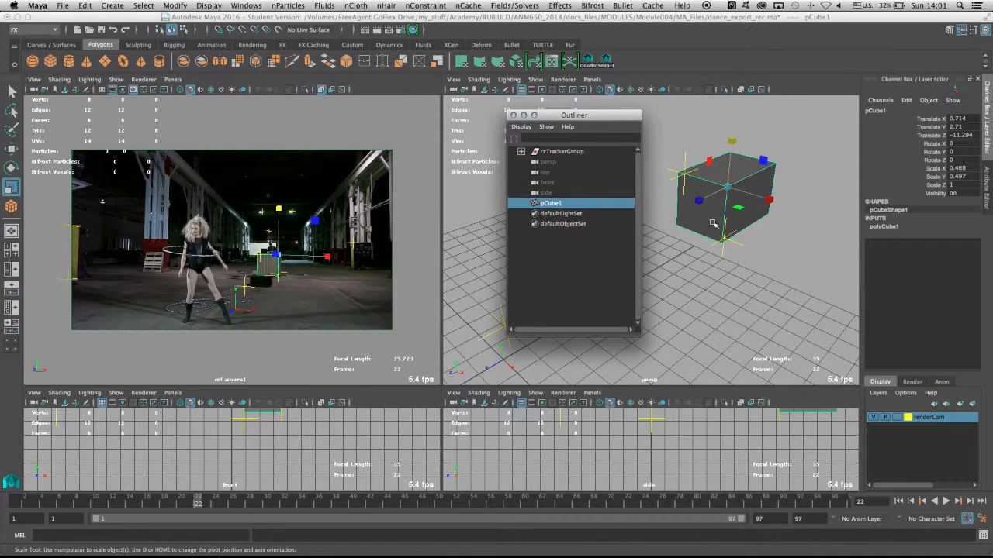
scroll(257, 436, "down", 3)
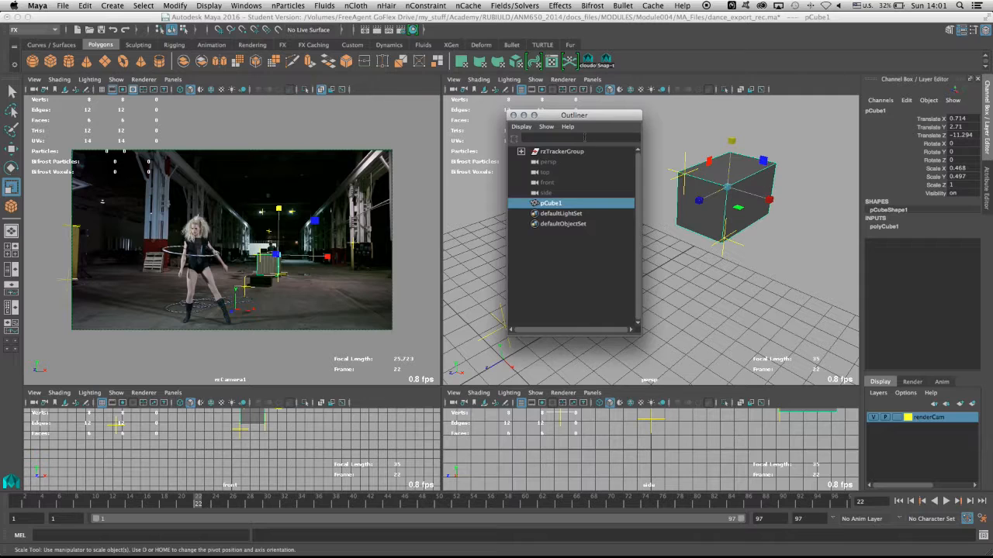
left_click(568, 153)
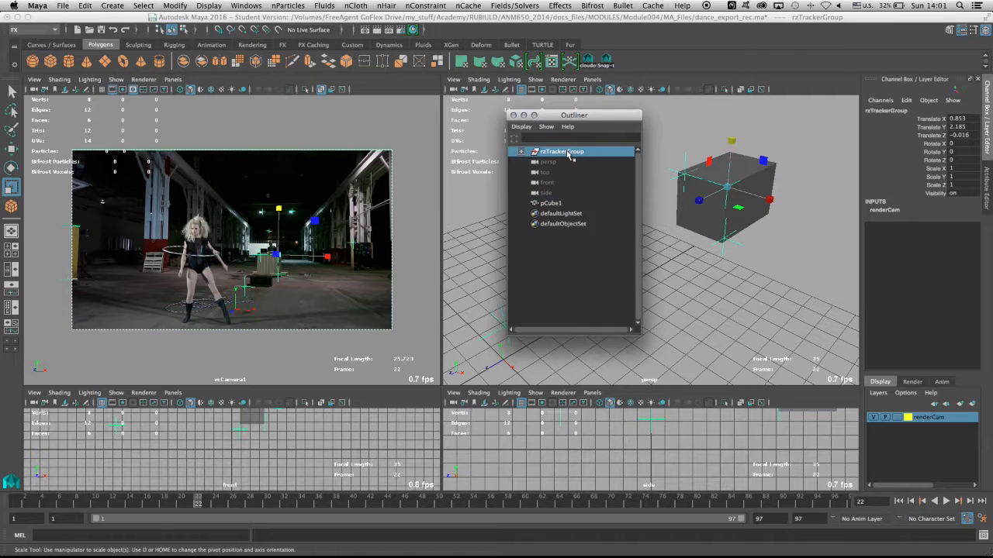
left_click(549, 204, "ctrl")
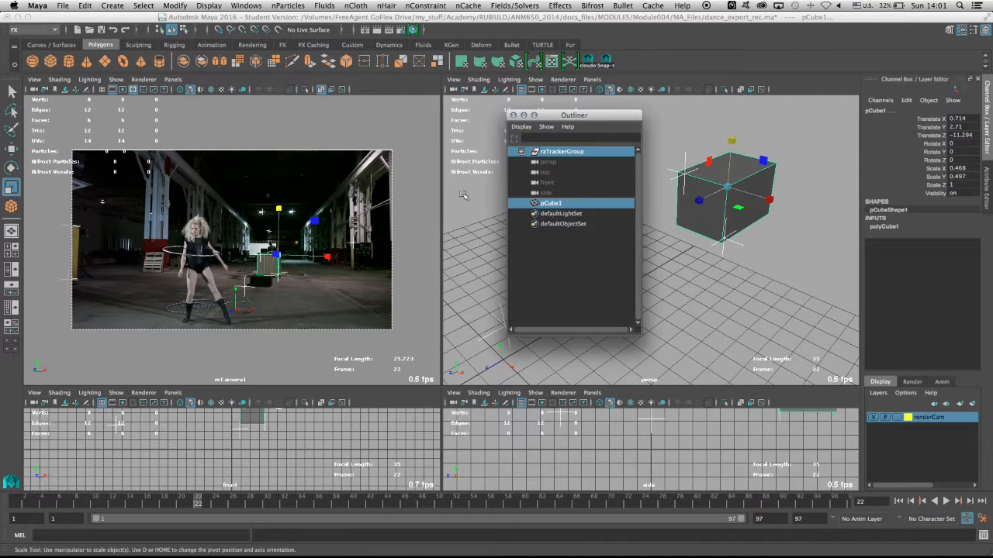
key("w")
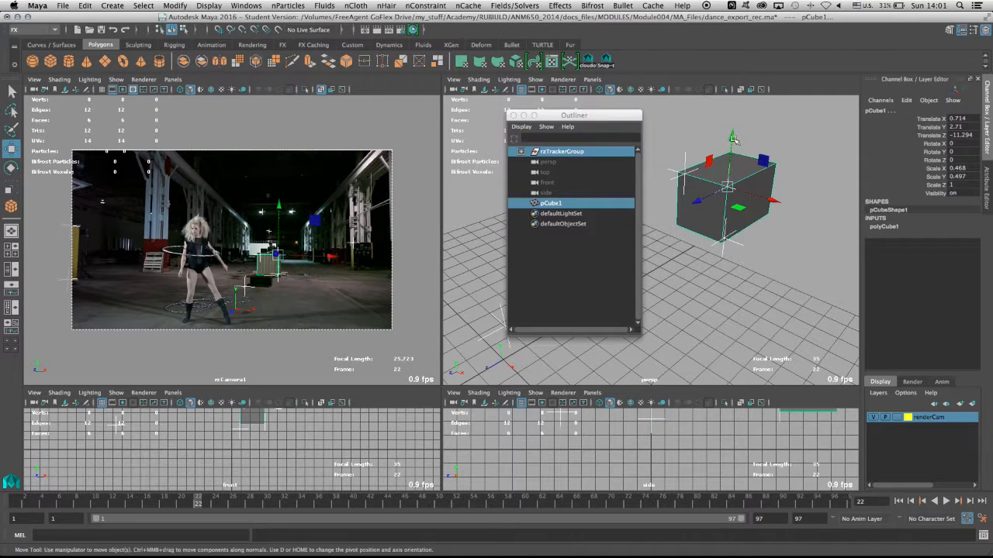
left_click_drag(732, 139, 736, 203)
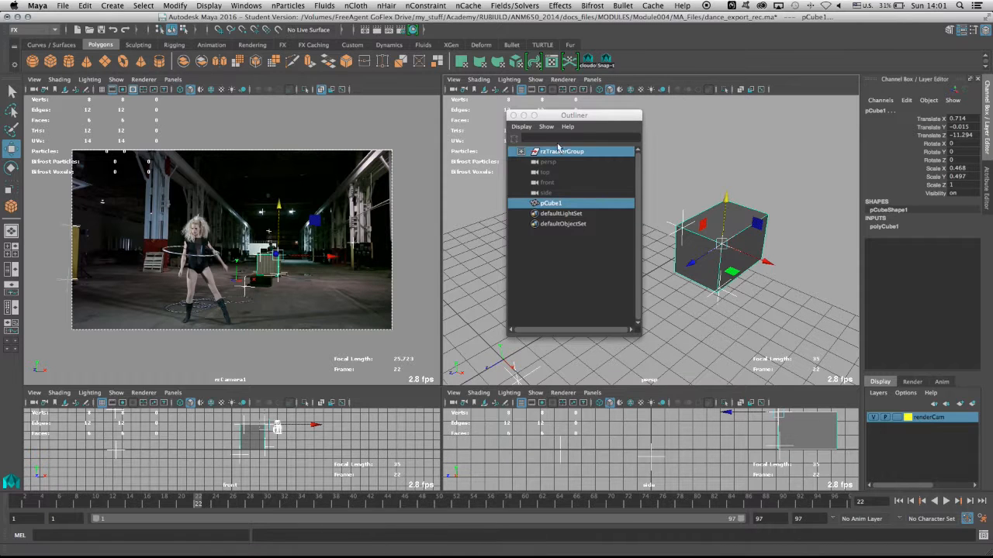
- Maximize the rzCamera1 view, select only rzTrackerGroup and switch the view to wireframe display to check the cube against the crate
left_click_drag(574, 116, 764, 60)
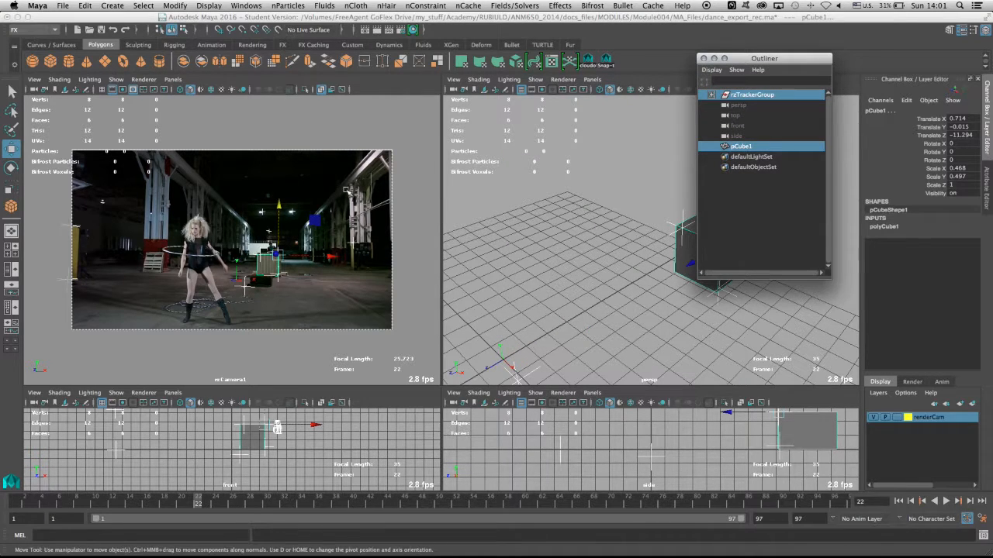
left_click(381, 83)
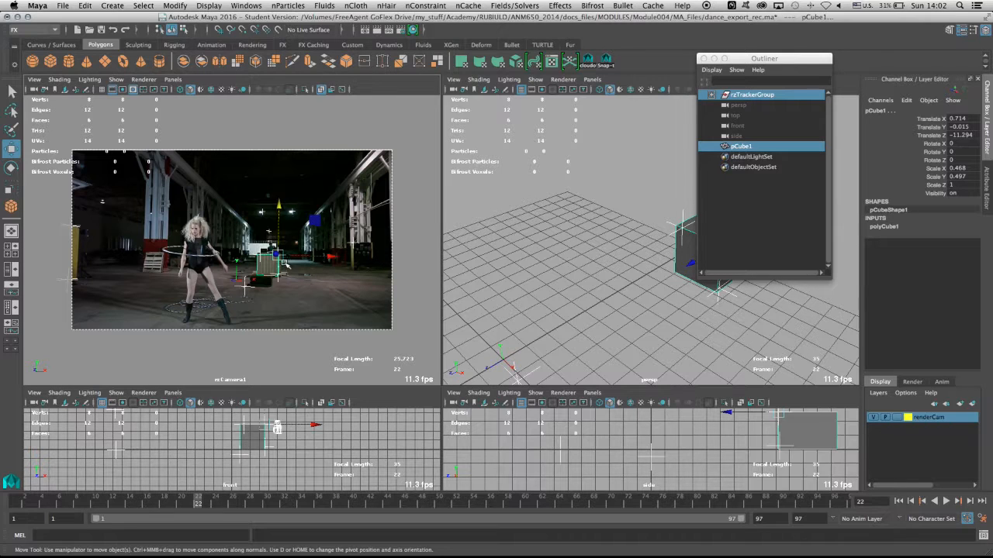
key("space")
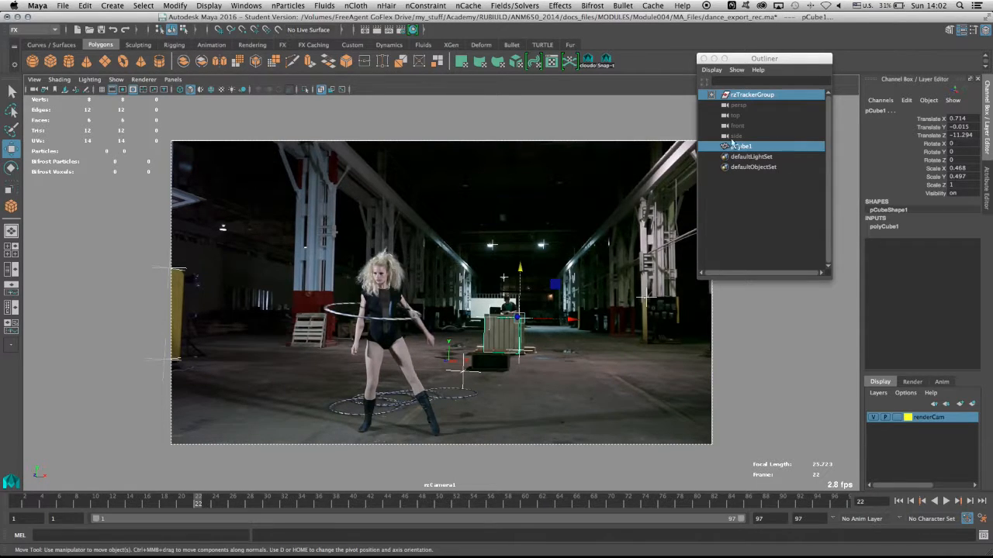
left_click(763, 96)
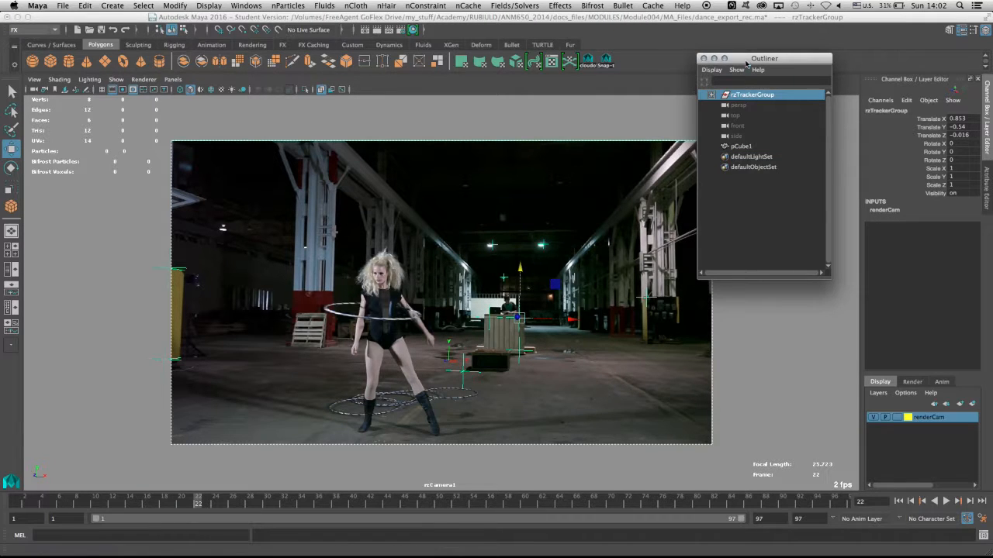
left_click_drag(774, 61, 576, 57)
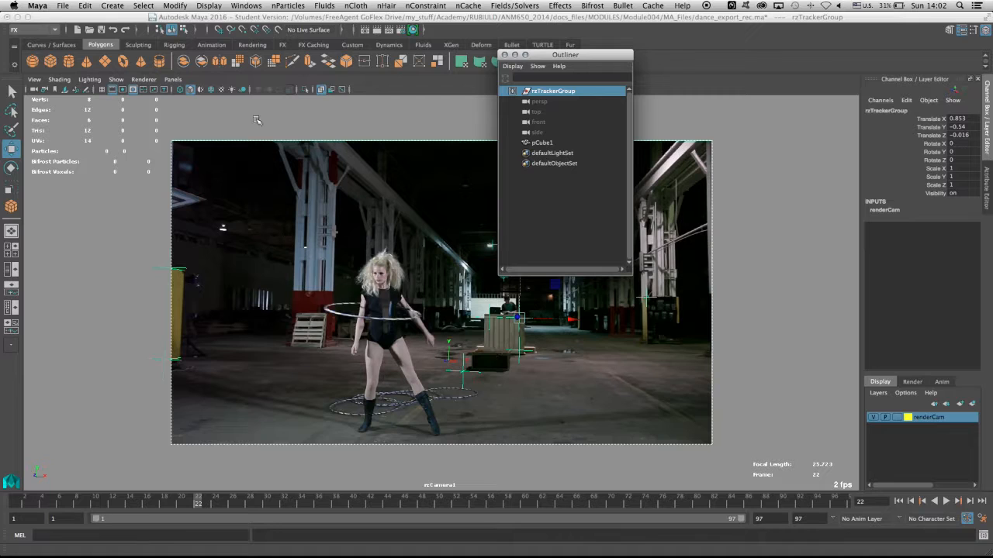
left_click(180, 89)
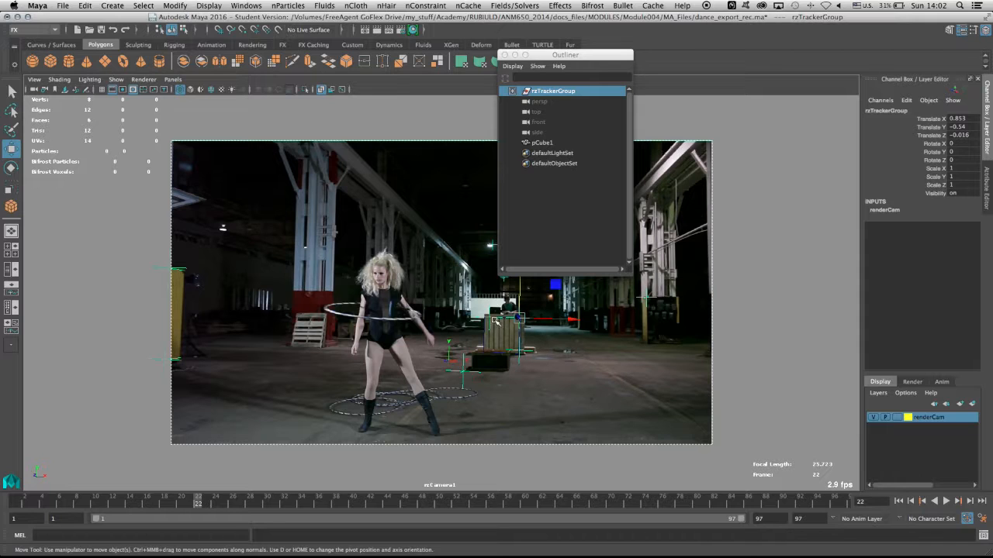
- Move rzTrackerGroup to about X 0.626 and lower it, and raise it together with pCube1 to about Y -0.556 for the group and 0.155 for the cube
key("space")
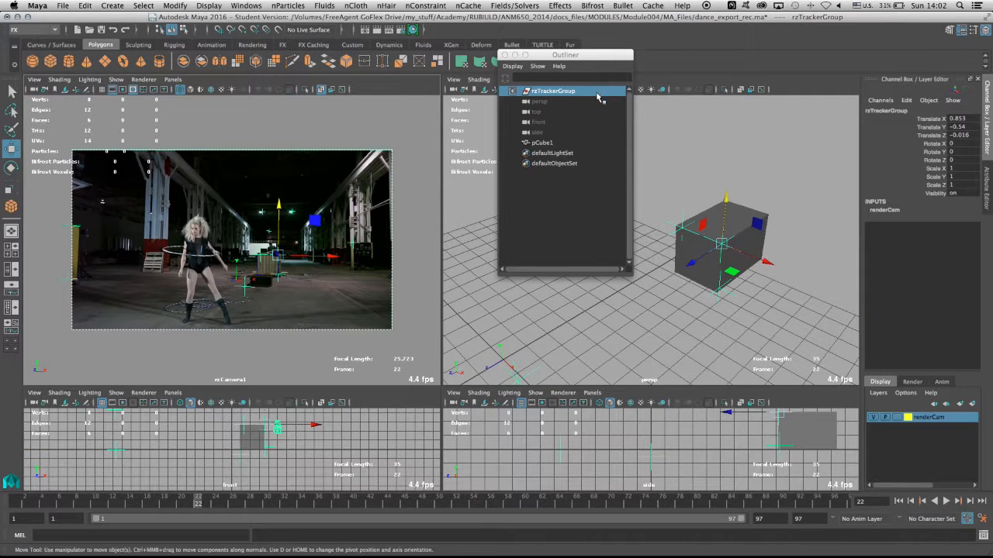
left_click_drag(767, 264, 763, 263)
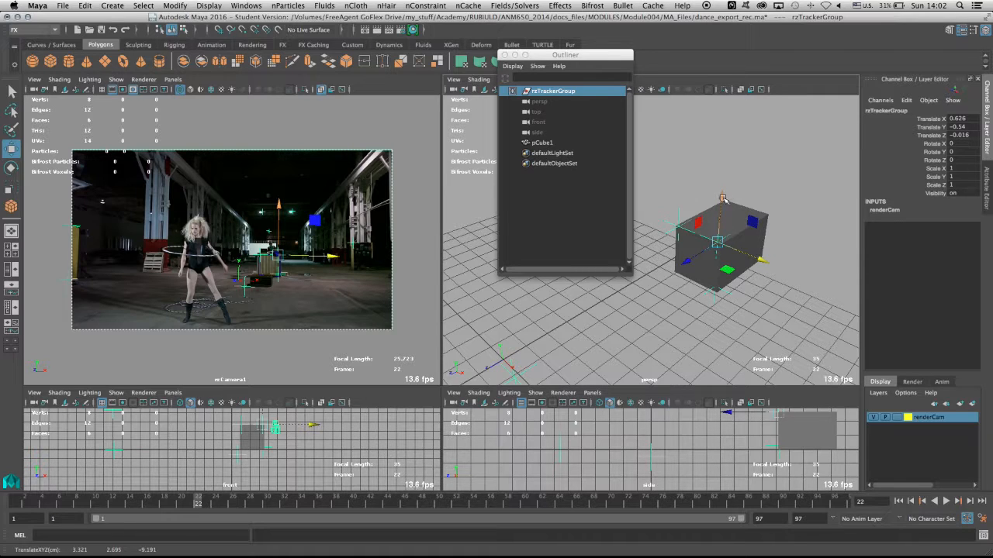
left_click_drag(722, 197, 723, 201)
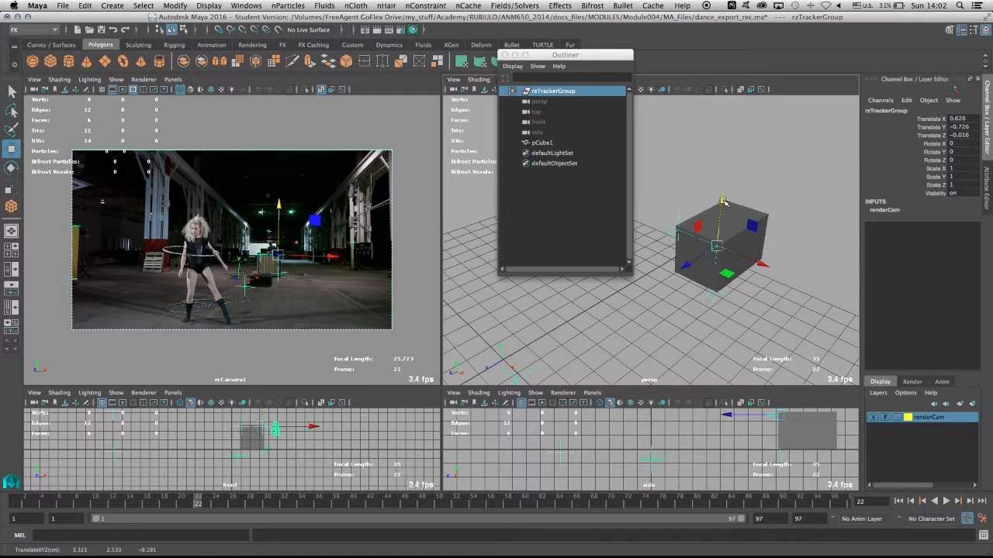
left_click(542, 143)
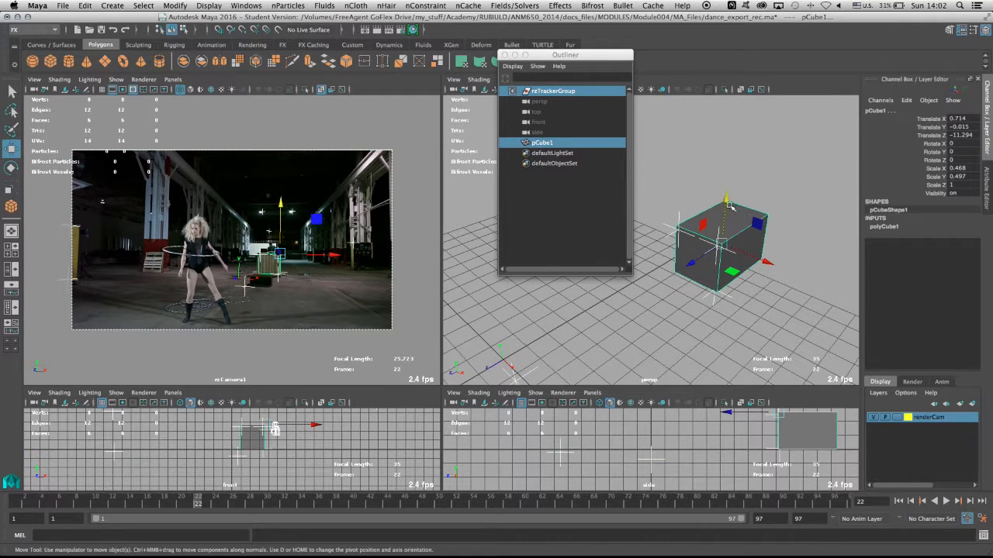
left_click_drag(727, 202, 728, 198)
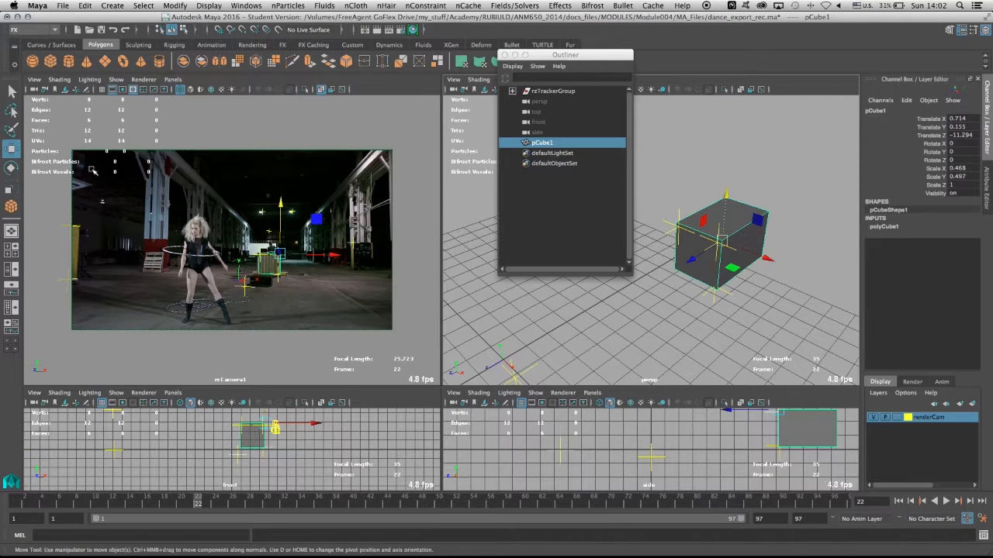
- Scale the cube to about 0.535 in Y and play the shot through rzCamera1 to check its fit to the crate
key("r")
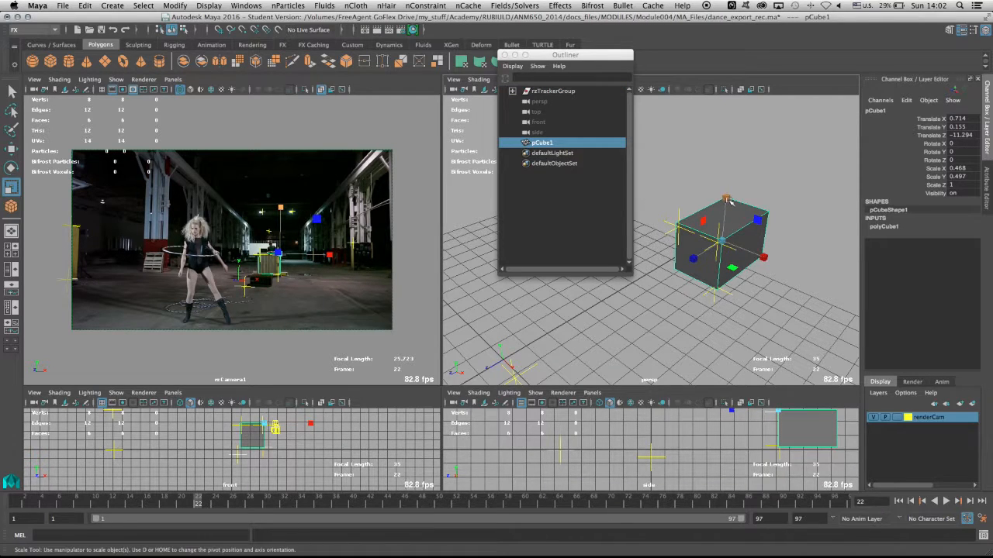
left_click_drag(727, 199, 729, 195)
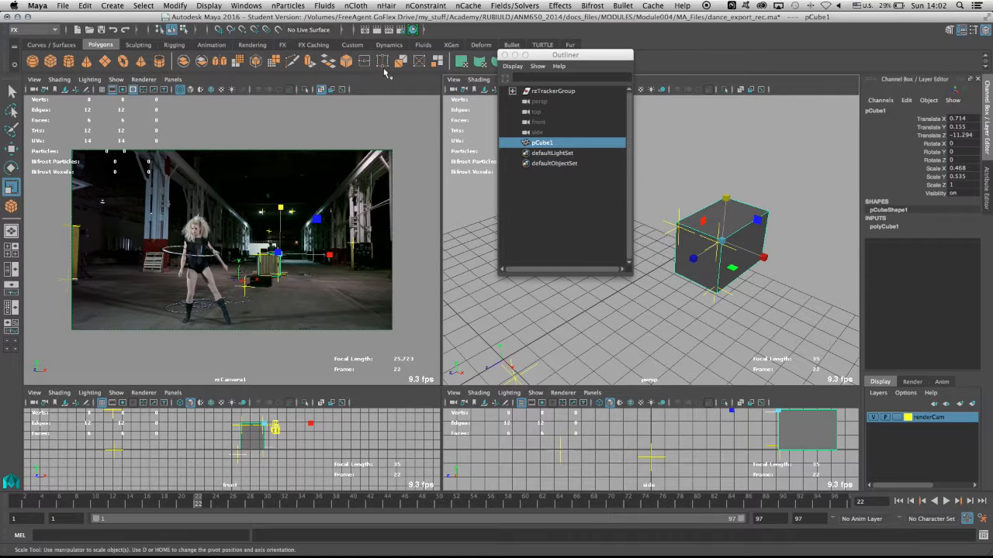
key("space")
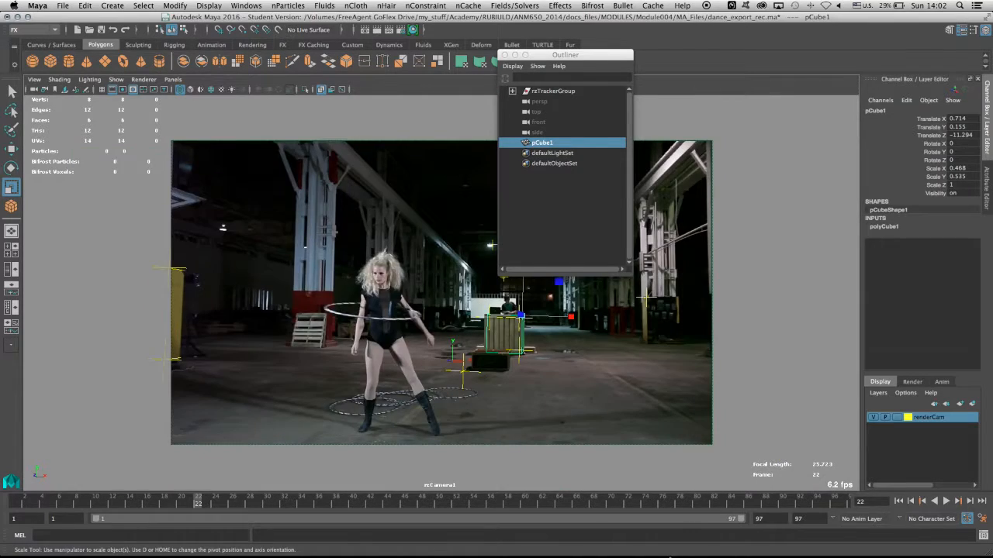
key("alt+v")
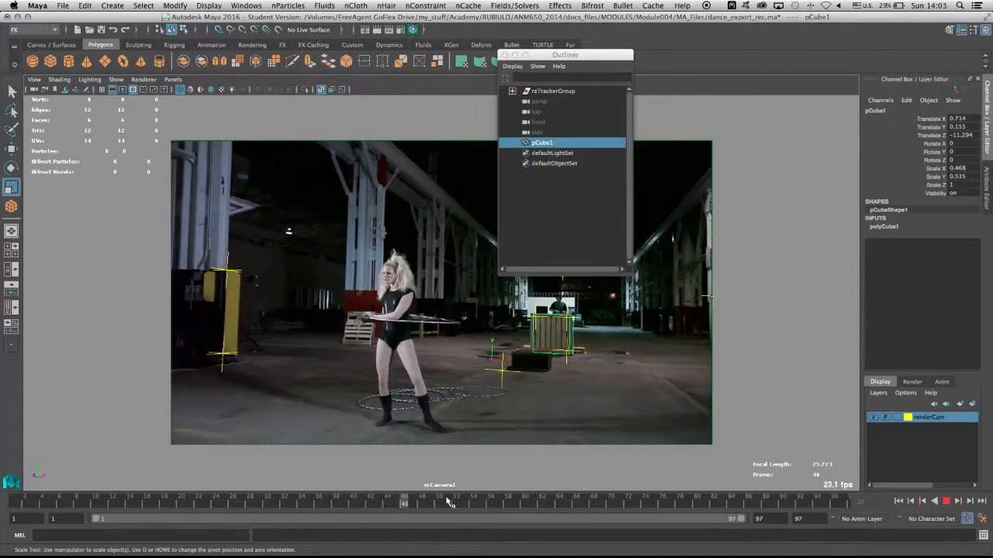
key("alt+v")
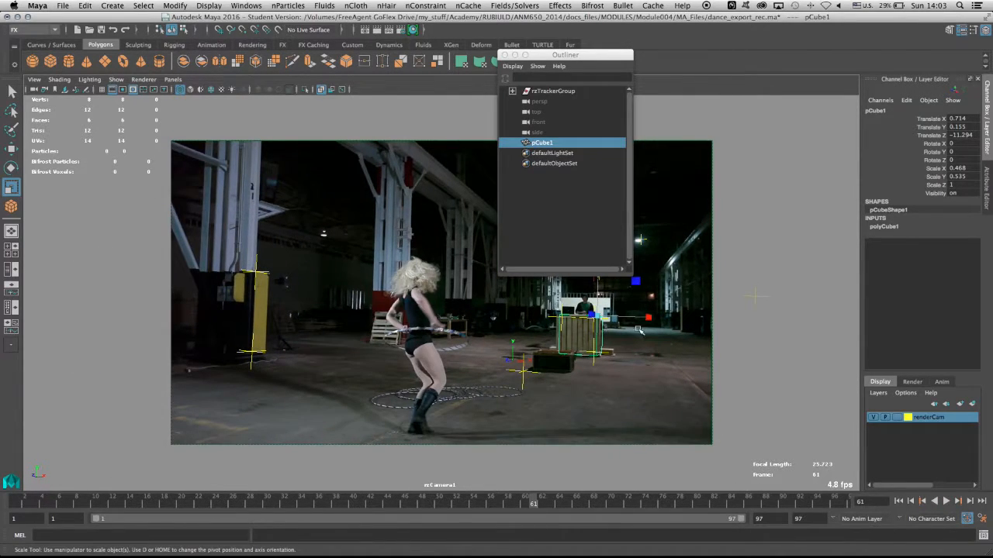
- Widen the cube to about 0.497 in X, check it in the rzCamera1 view and select rzTrackerGroup
key("space")
left_click_drag(764, 258, 768, 261)
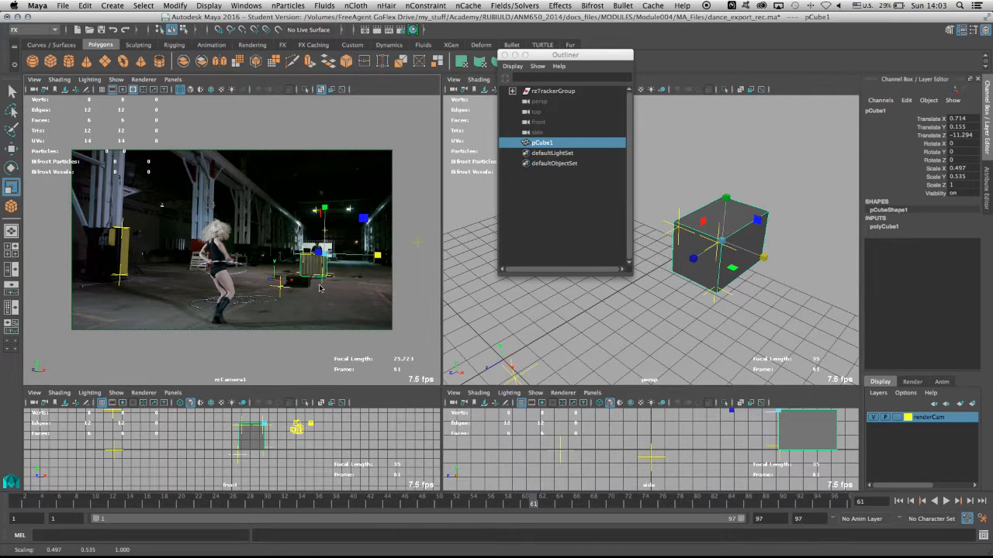
key("space")
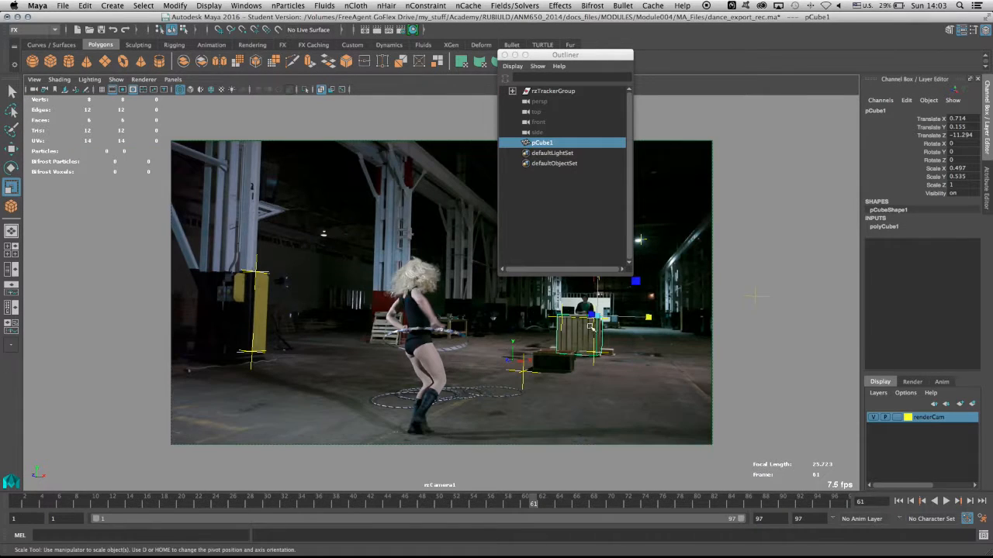
left_click(559, 94)
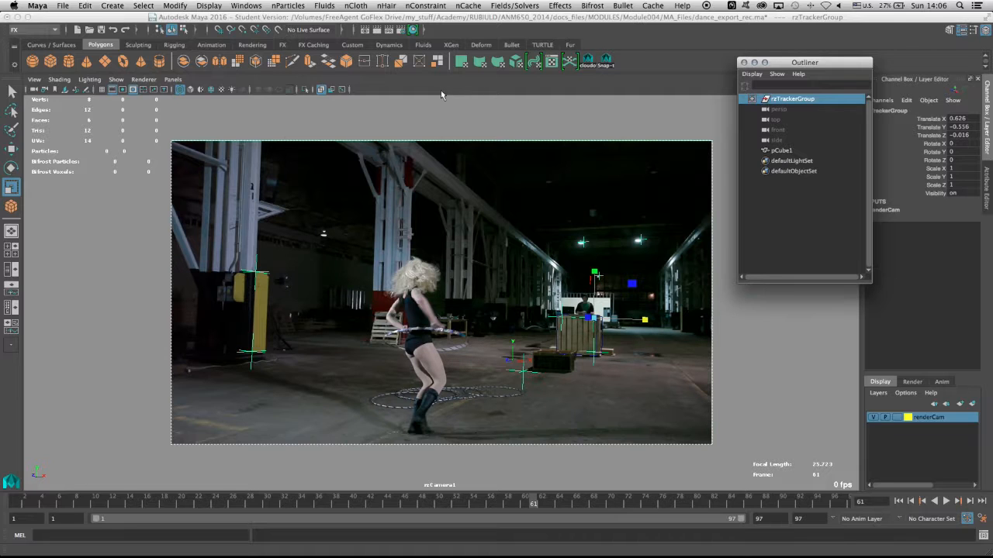
- Create a large polygon plane across the grid in the perspective view as the floor and return it to object mode
key("space")
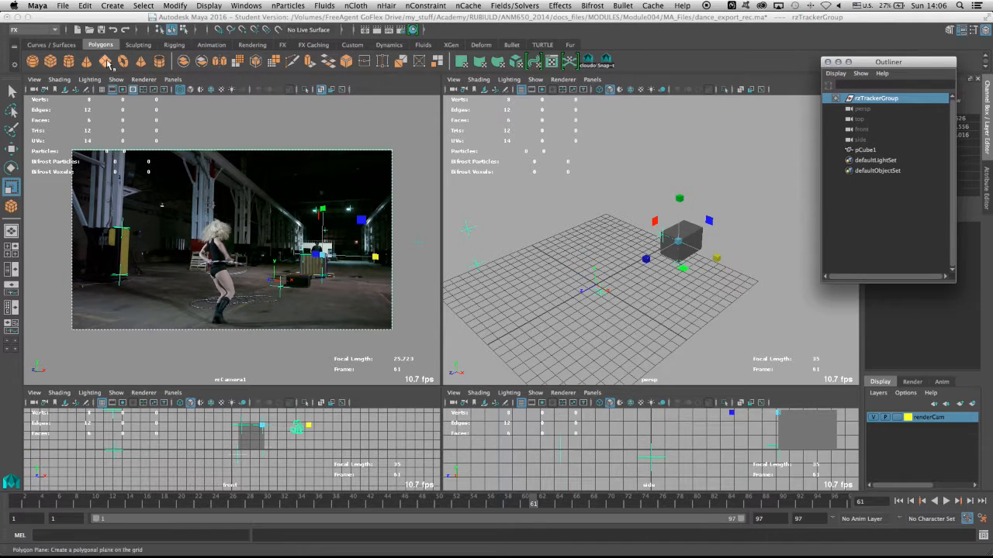
left_click(107, 63)
mouse_move(617, 135)
left_mouse_down()
mouse_move(660, 510)
mouse_move(510, 557)
left_mouse_up()
left_click(12, 130)
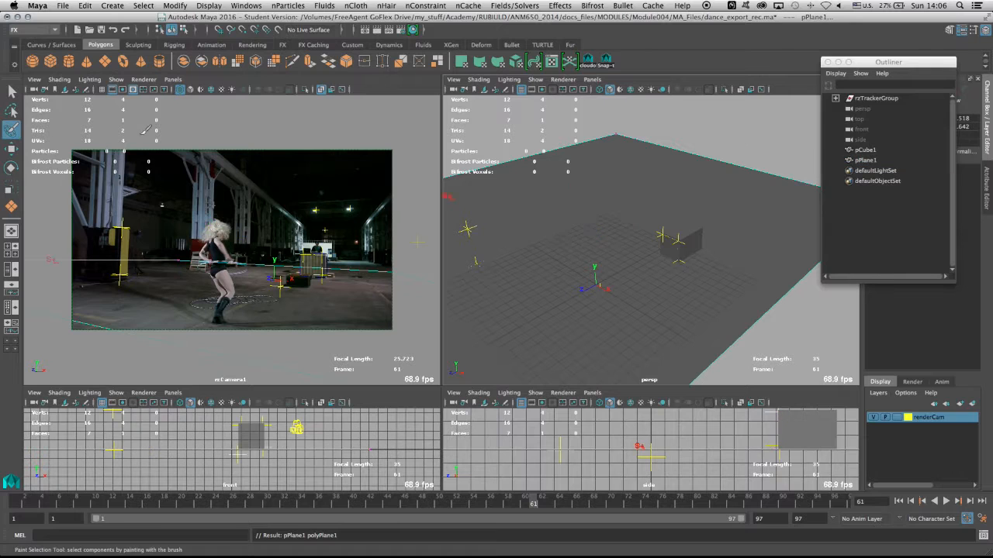
left_click(11, 149)
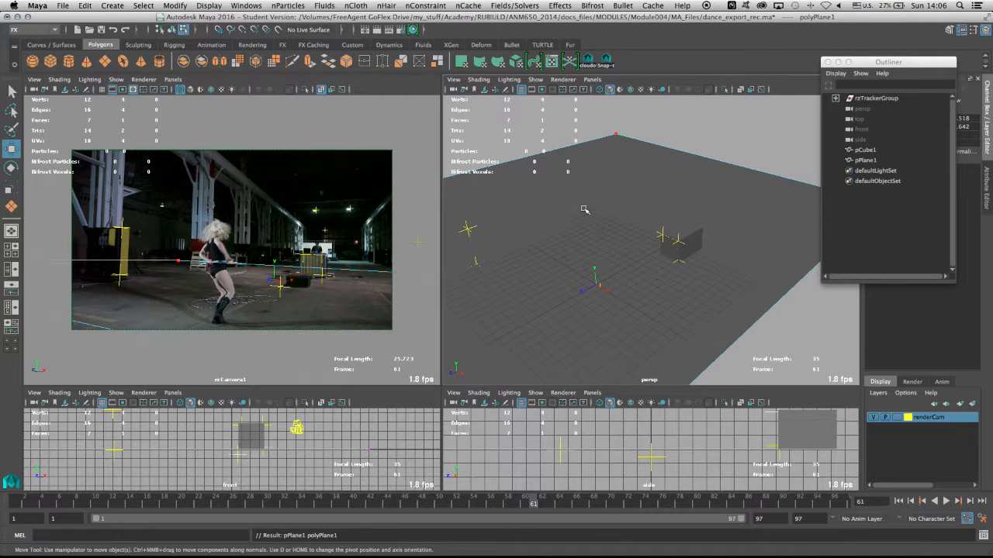
right_click_drag(585, 209, 643, 183)
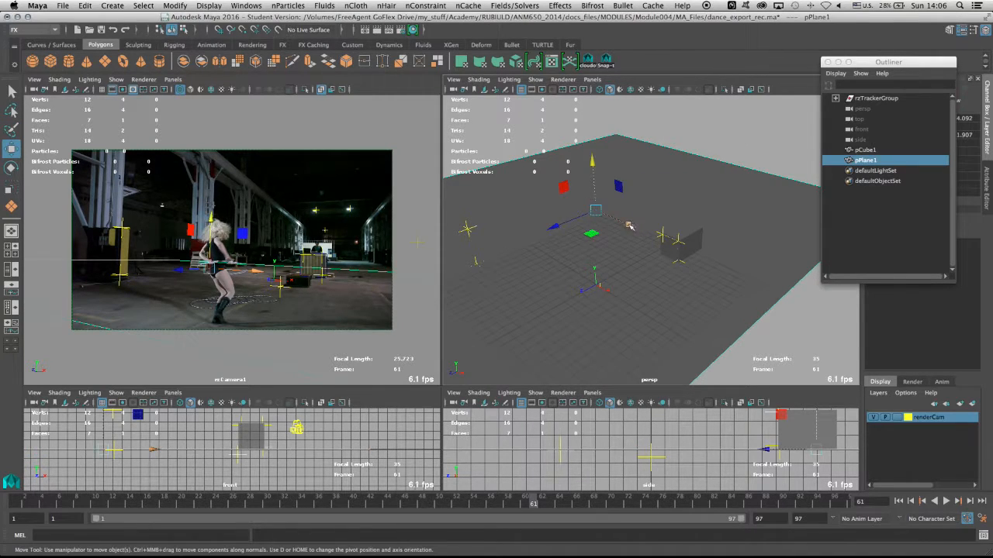
- Move the floor plane to about X -5.055, Z -20.52 and scale it to about 0.825 in X and 2.998 in Z
left_click_drag(629, 226, 688, 228)
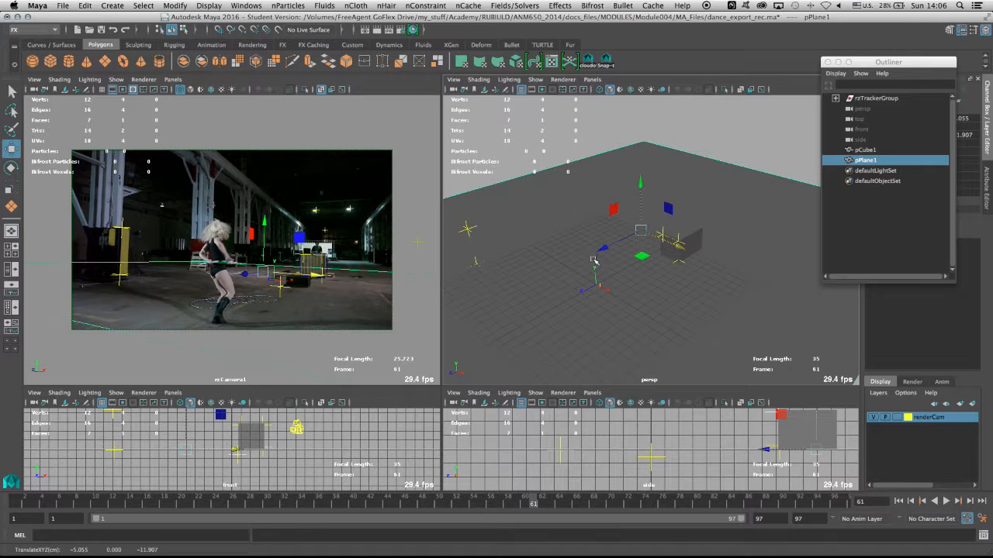
mouse_move(601, 249)
left_mouse_down()
mouse_move(649, 226)
mouse_move(512, 349)
mouse_move(484, 360)
mouse_move(507, 355)
mouse_move(500, 372)
mouse_move(530, 342)
mouse_move(505, 418)
mouse_move(550, 326)
mouse_move(586, 294)
left_mouse_up()
key("r")
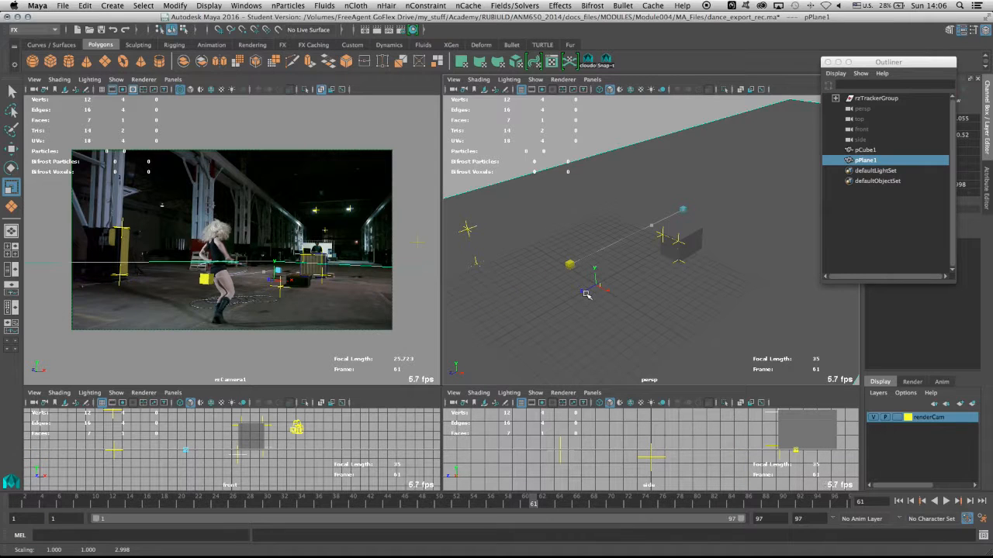
mouse_move(723, 224)
left_mouse_down()
mouse_move(702, 217)
mouse_move(714, 221)
left_mouse_up()
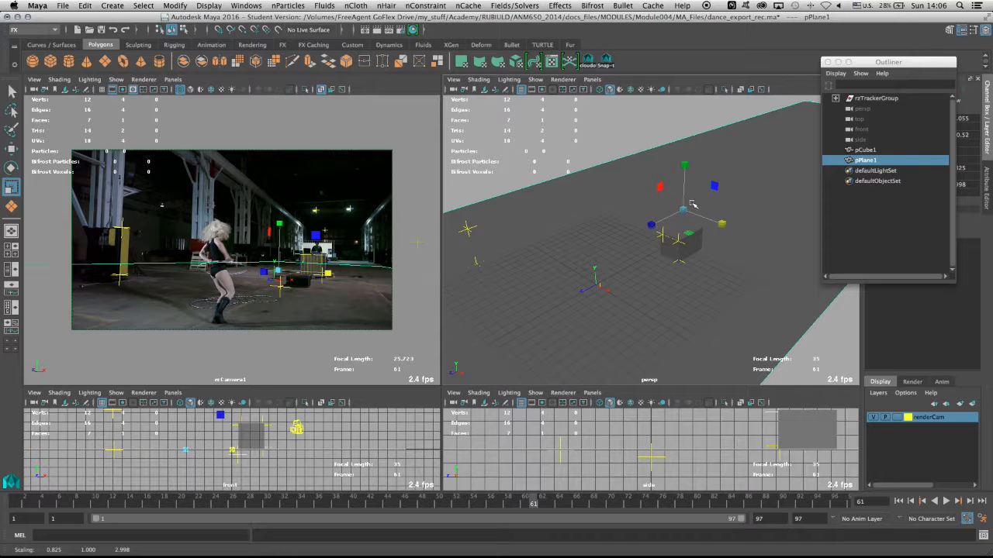
left_click_drag(693, 204, 713, 201, "alt")
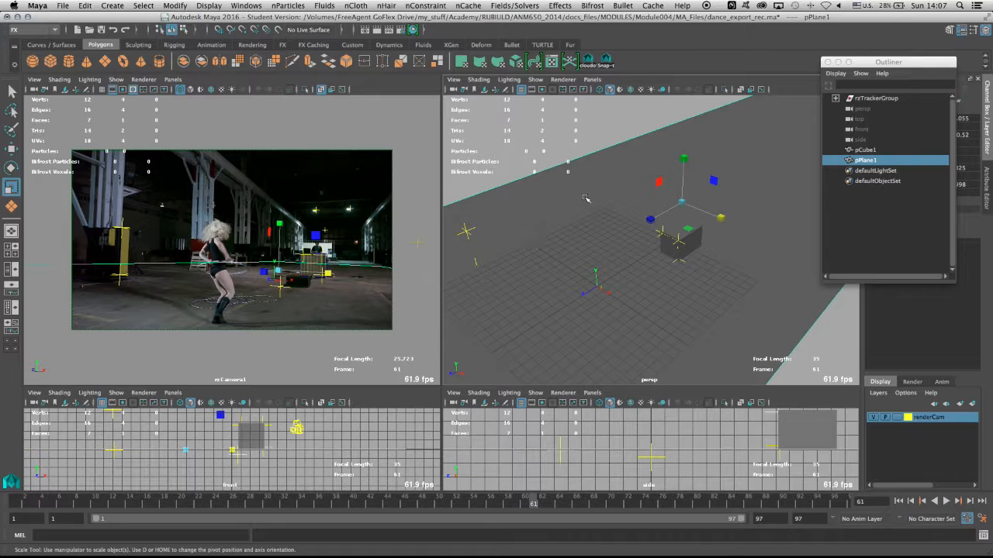
- Assign a new Surface Shader material to the floor plane
right_click(614, 169)
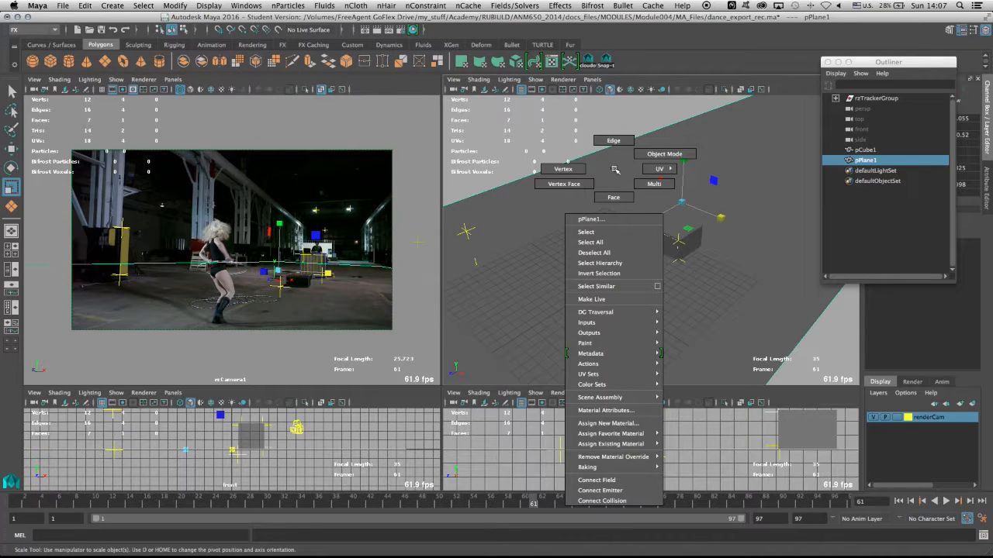
left_click(609, 424)
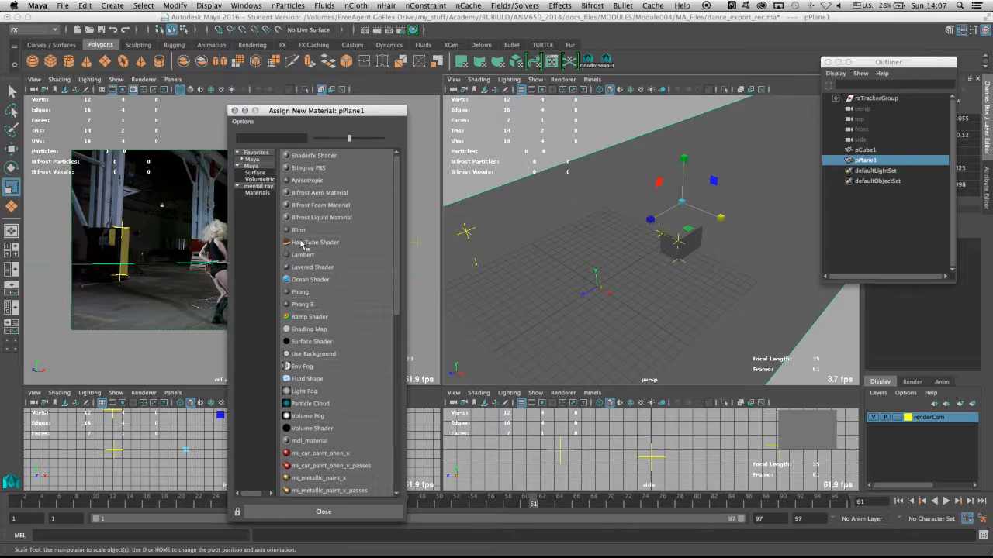
left_click(304, 341)
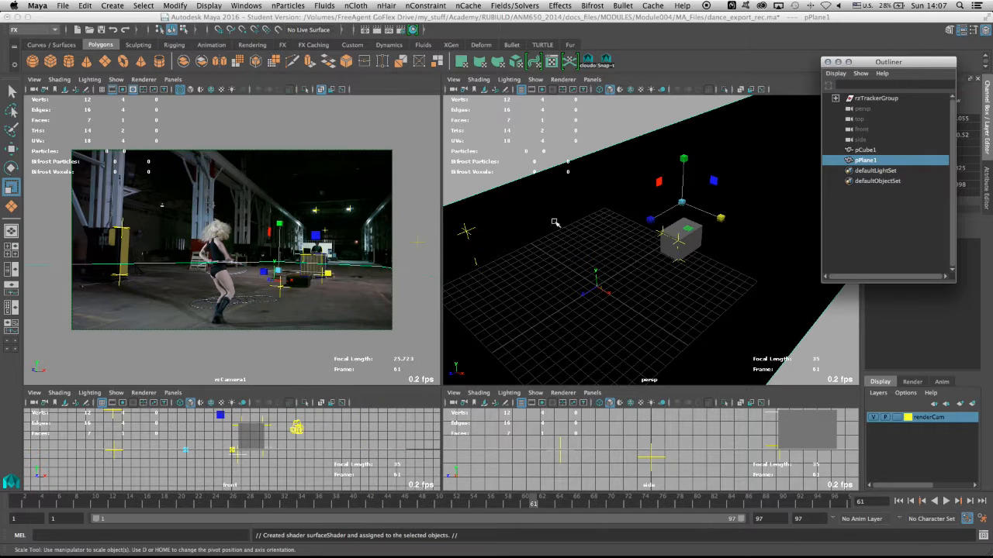
- Connect a Checker texture to the Out Color of the plane's surfaceShader1
left_click_drag(878, 63, 446, 235)
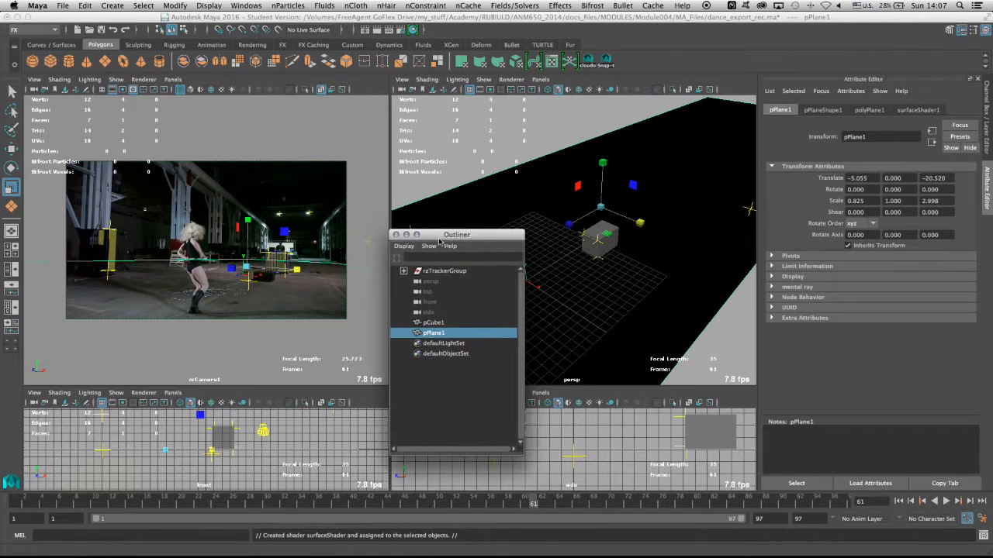
left_click(920, 109)
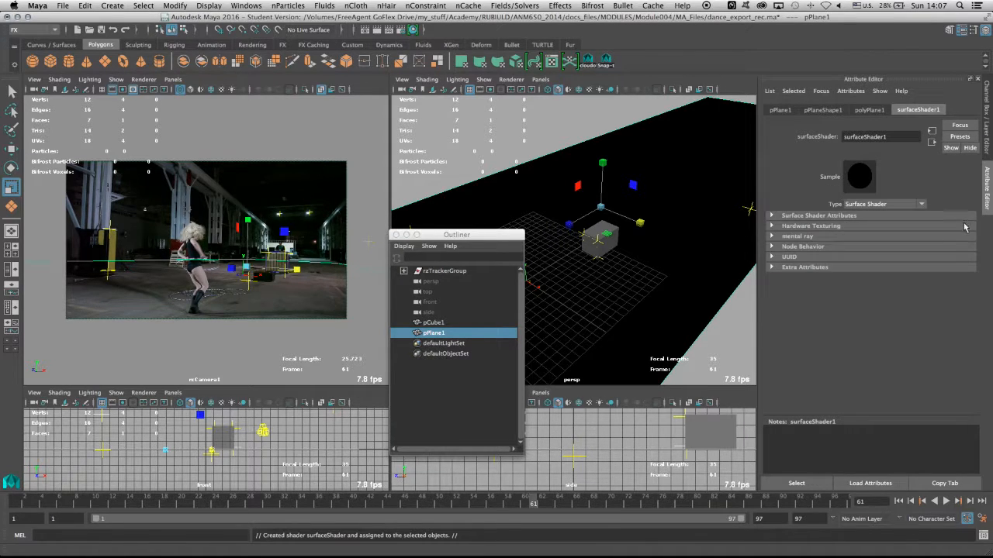
left_click(964, 225)
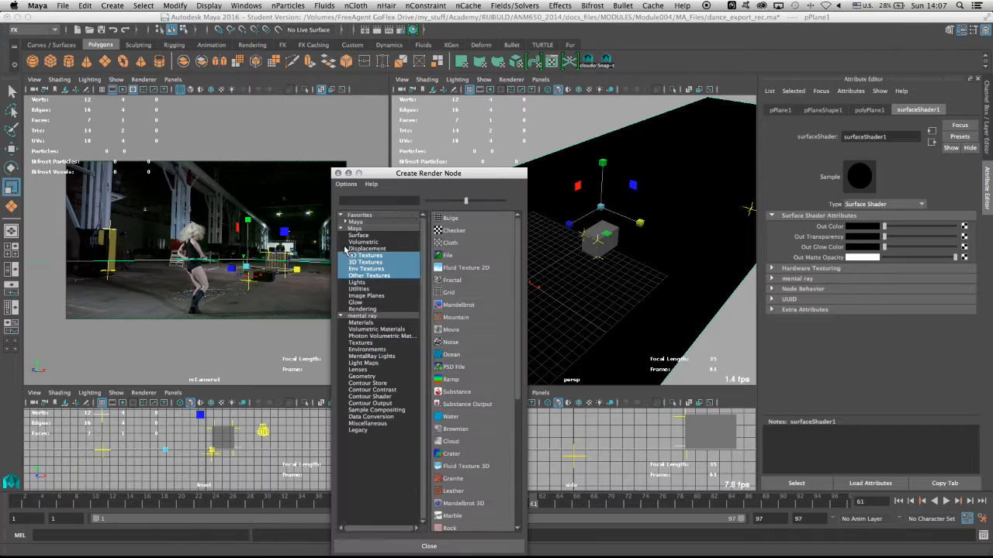
left_click(454, 232)
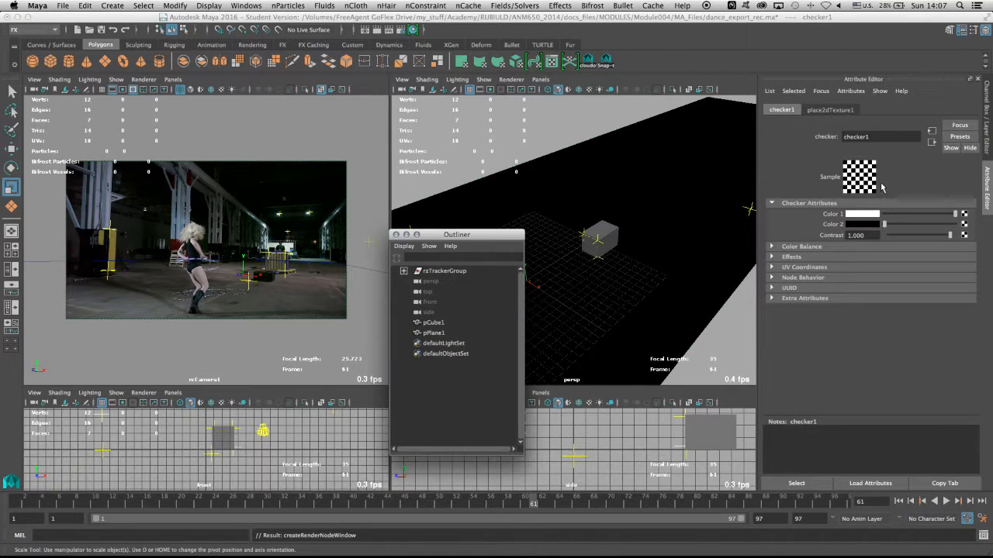
- Set the checker texture's Repeat UV to 6 by 6 and turn on textured display in the perspective view
left_click(827, 111)
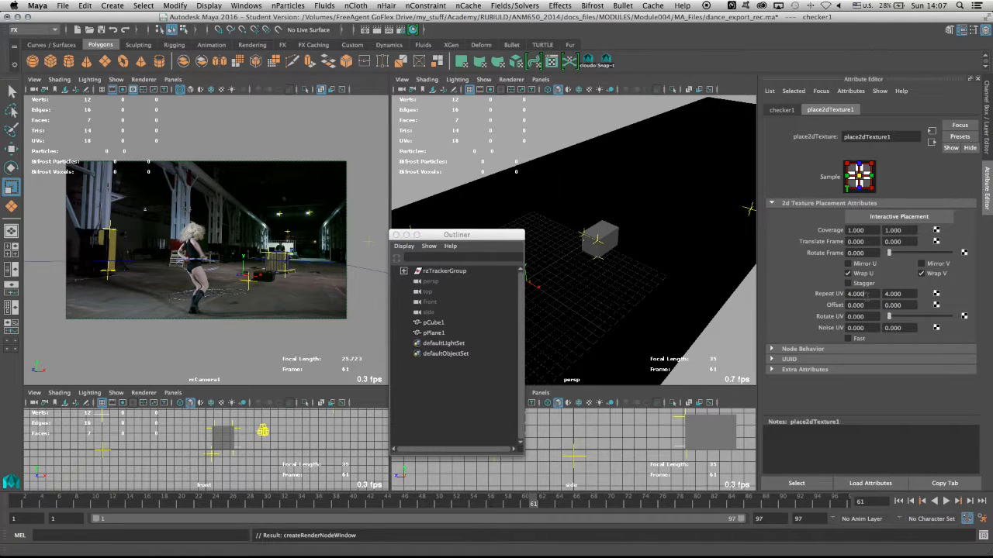
double_click(861, 294)
type("6")
key("Tab")
type("6")
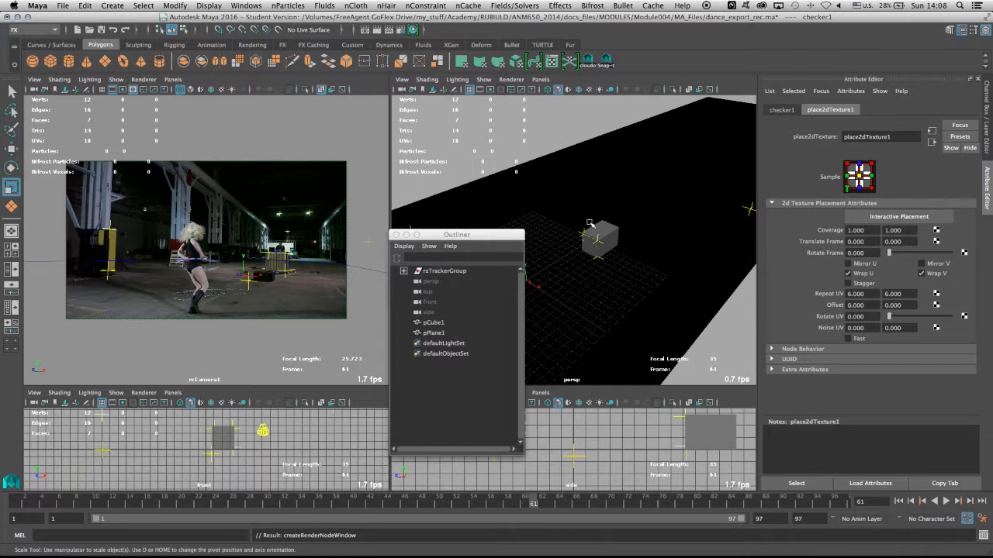
left_click(588, 90)
- Assign the existing surfaceShader1 material to the cube, and maximize the rzCamera1 view with the Outliner moved off the footage
left_click(603, 237)
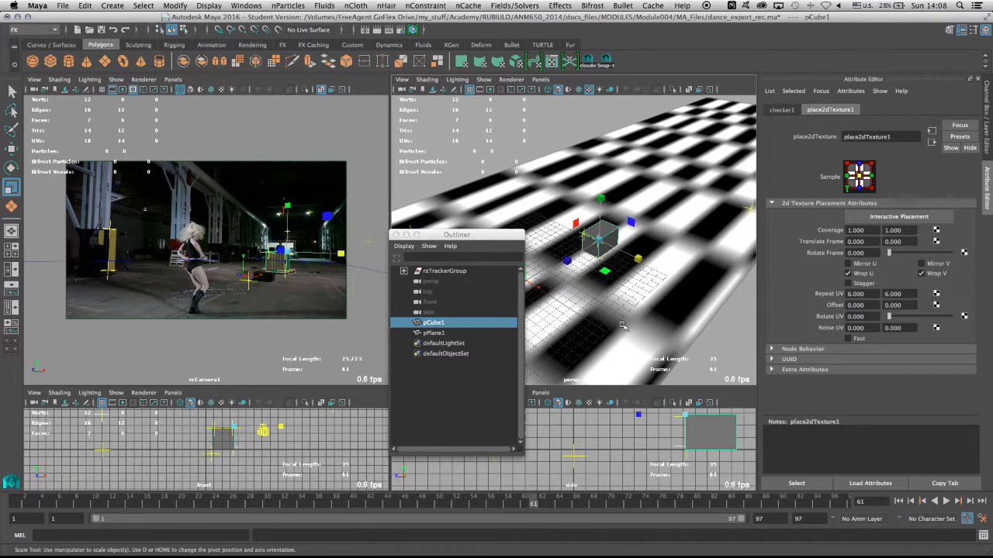
right_click_drag(608, 233, 643, 492)
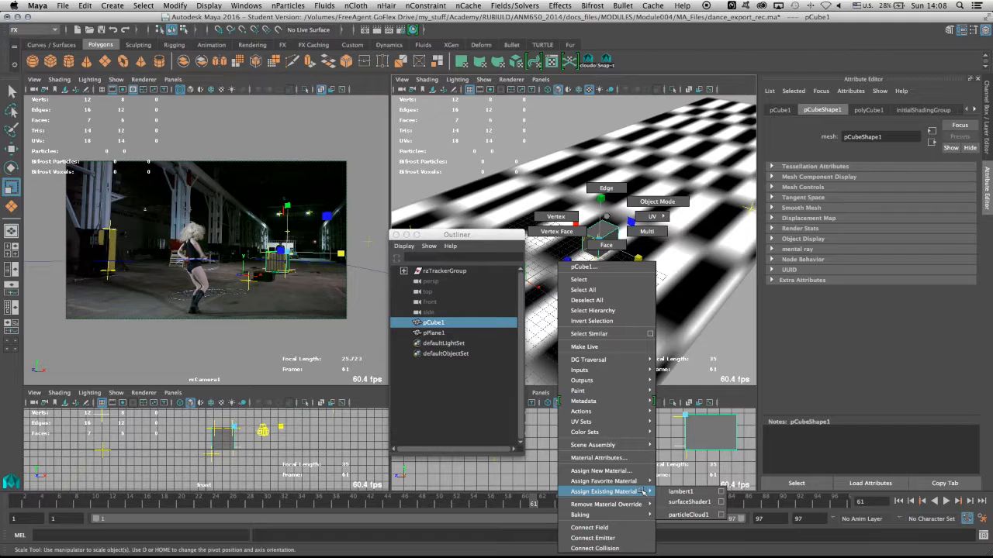
right_click_drag(643, 492, 689, 504)
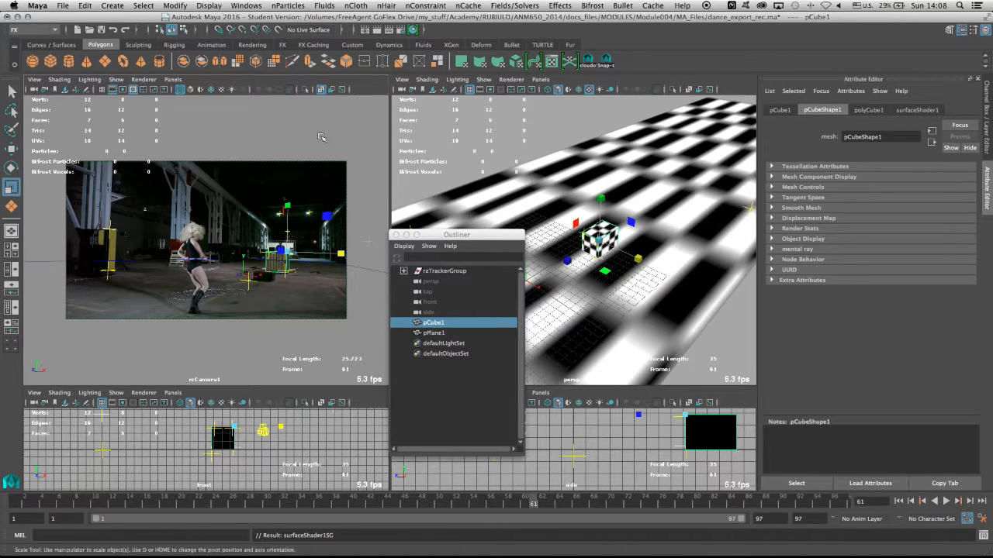
key("space")
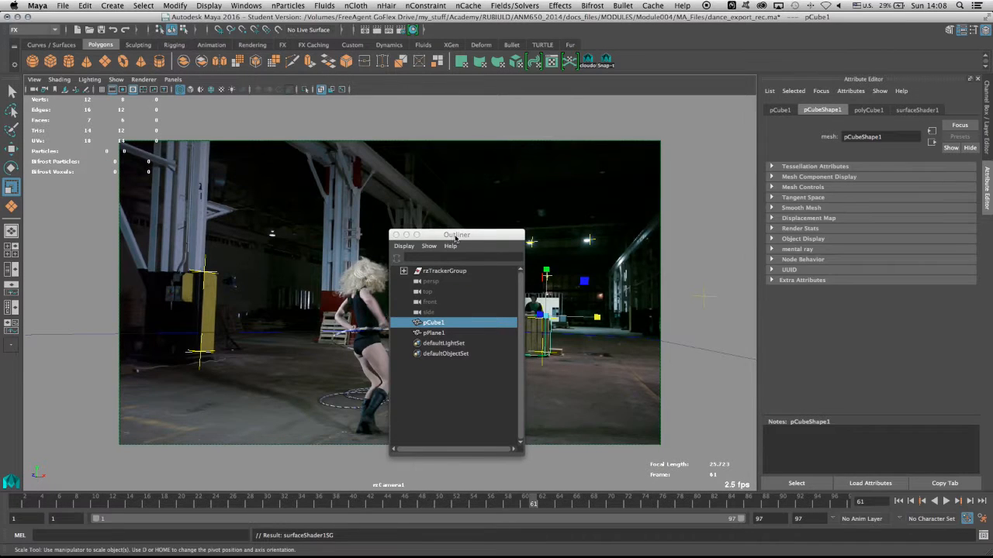
left_click_drag(456, 237, 817, 134)
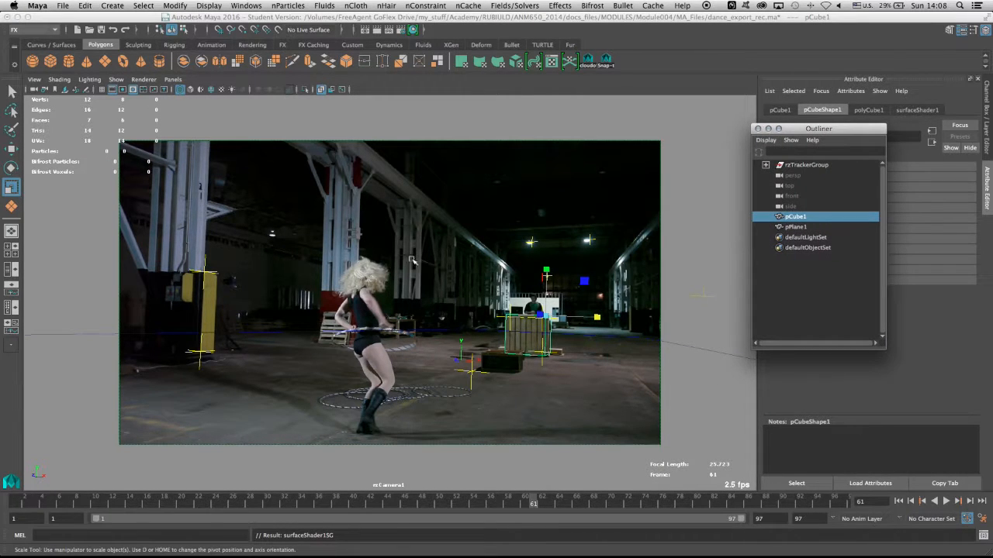
- Show the checkered cube and floor plane as smooth-shaded, textured geometry in the rzCamera1 view
left_click(221, 89)
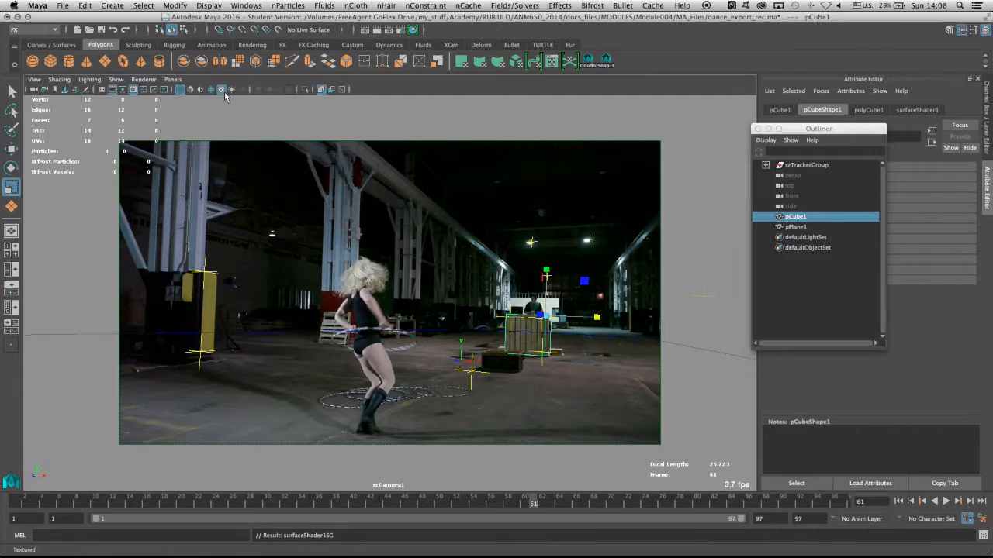
left_click(59, 79)
left_click(83, 195)
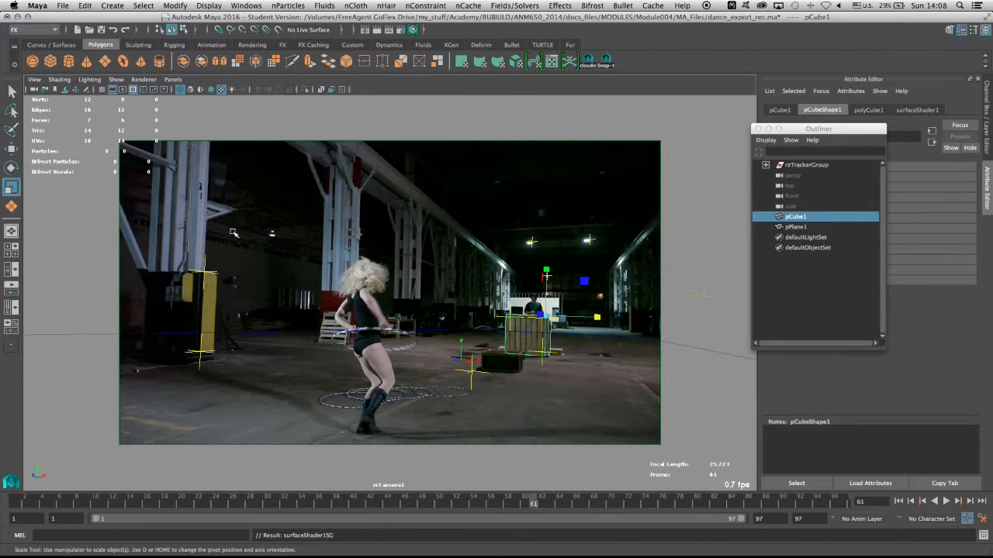
left_click(200, 91)
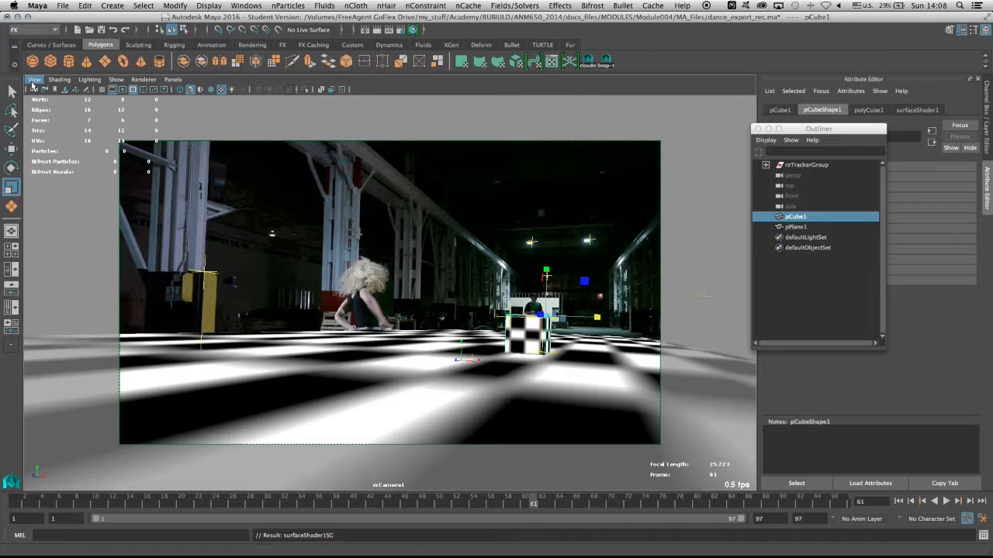
- Set the display mode of rzCamera1's image plane to None, moving the Outliner aside to reach the attributes
left_click(34, 92)
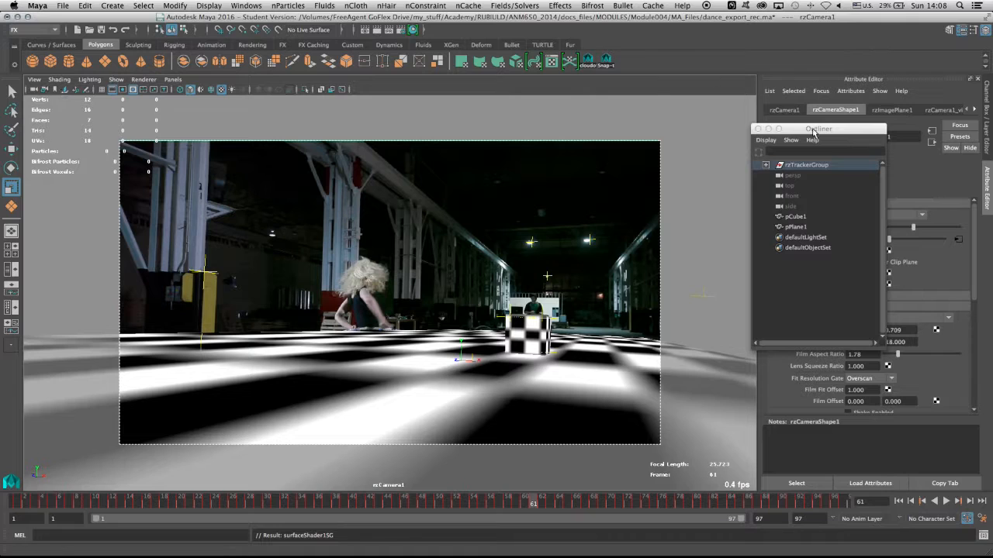
left_click_drag(814, 131, 604, 112)
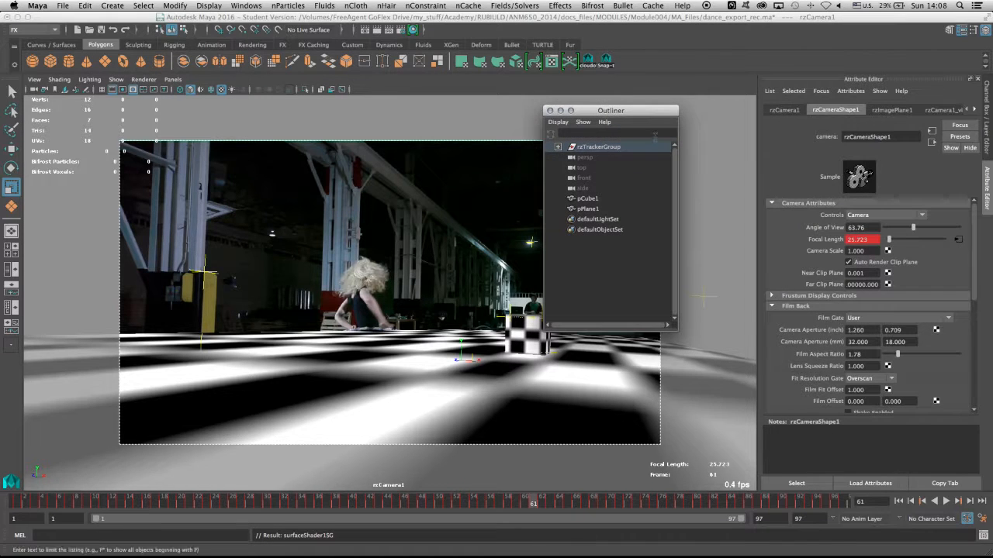
left_click(892, 109)
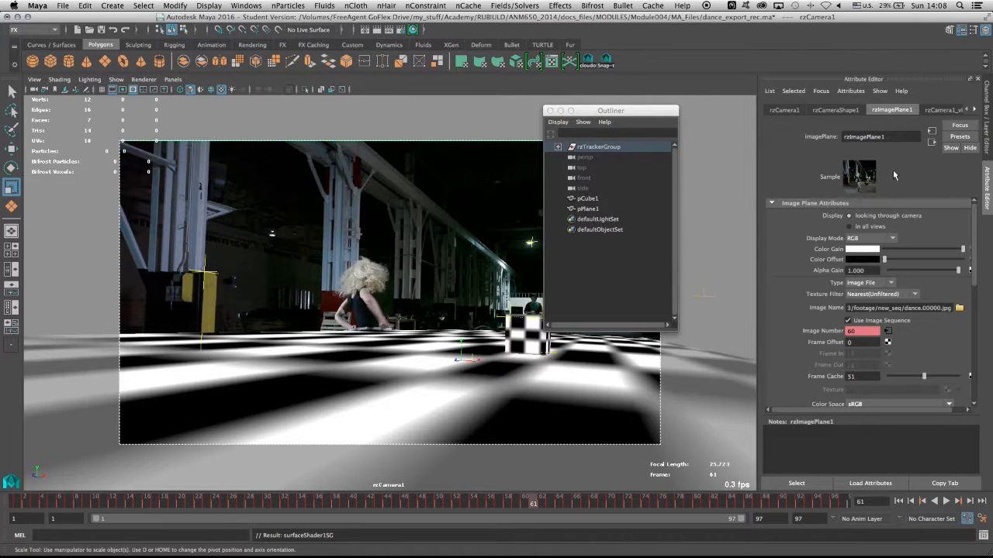
left_click(886, 238)
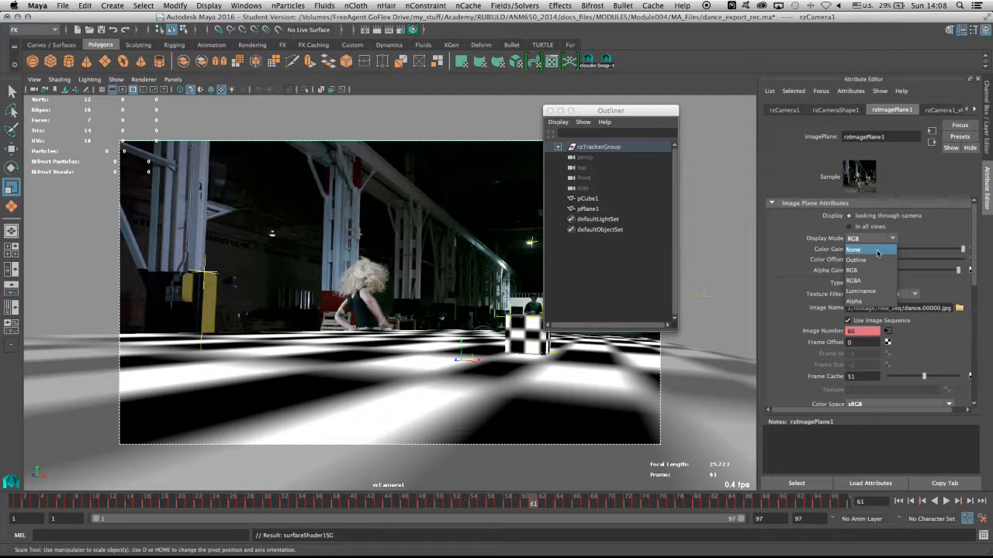
left_click(877, 250)
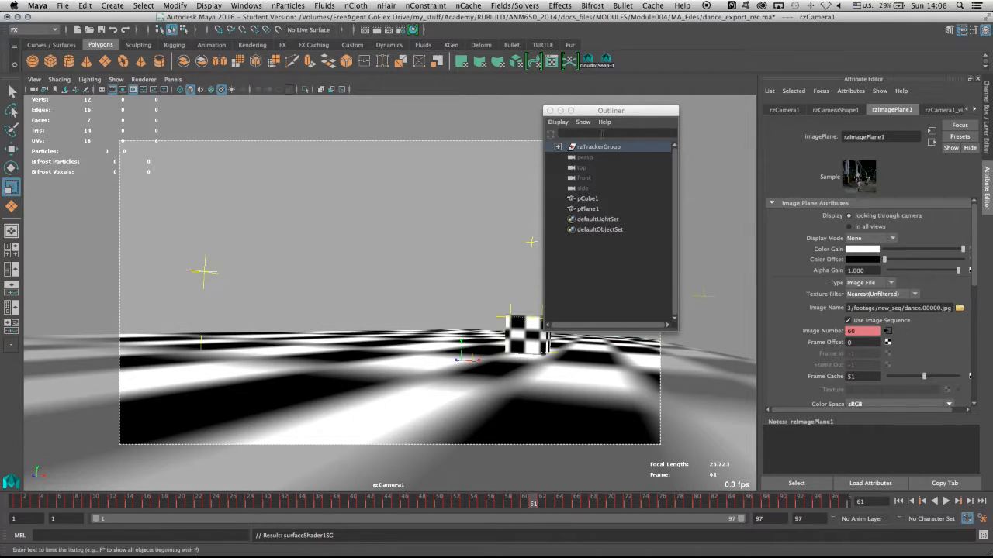
left_click_drag(621, 114, 804, 88)
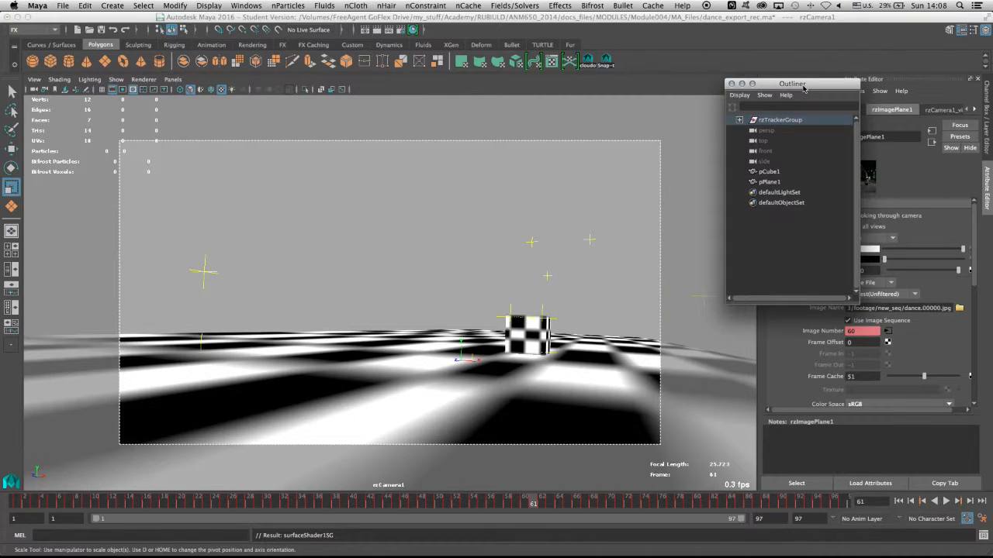
- In the render settings, set the frame/animation extension to name.#.ext and review the available image formats
left_click(403, 31)
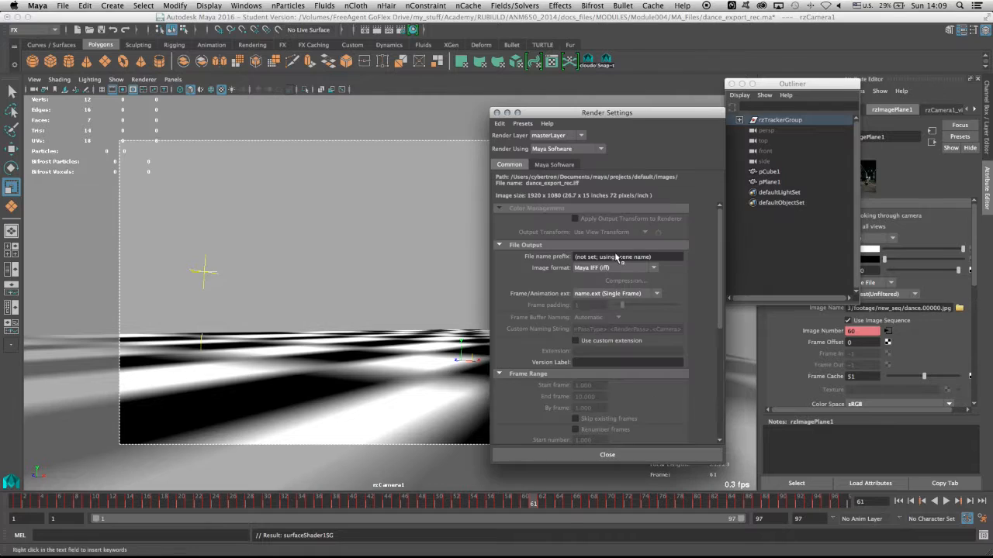
left_click(617, 295)
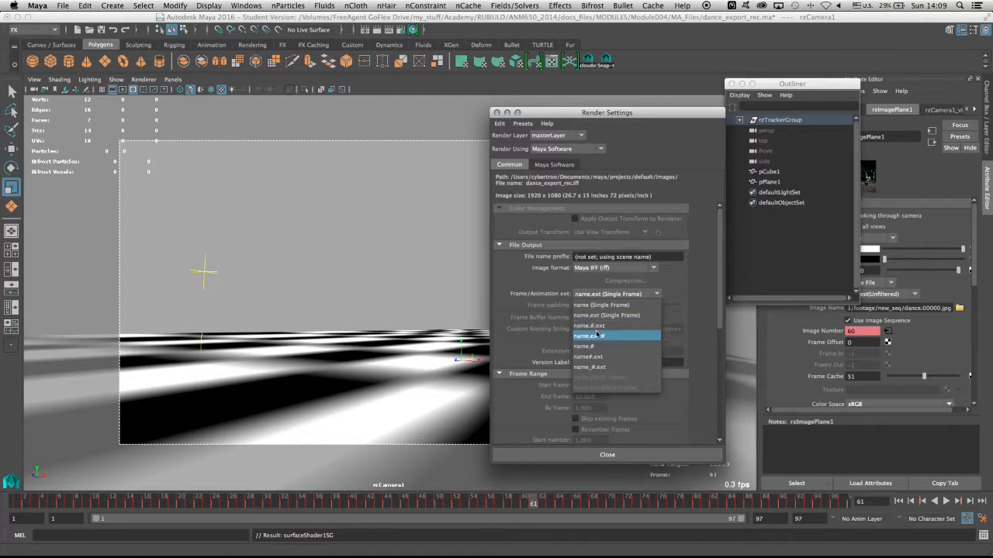
left_click(617, 331)
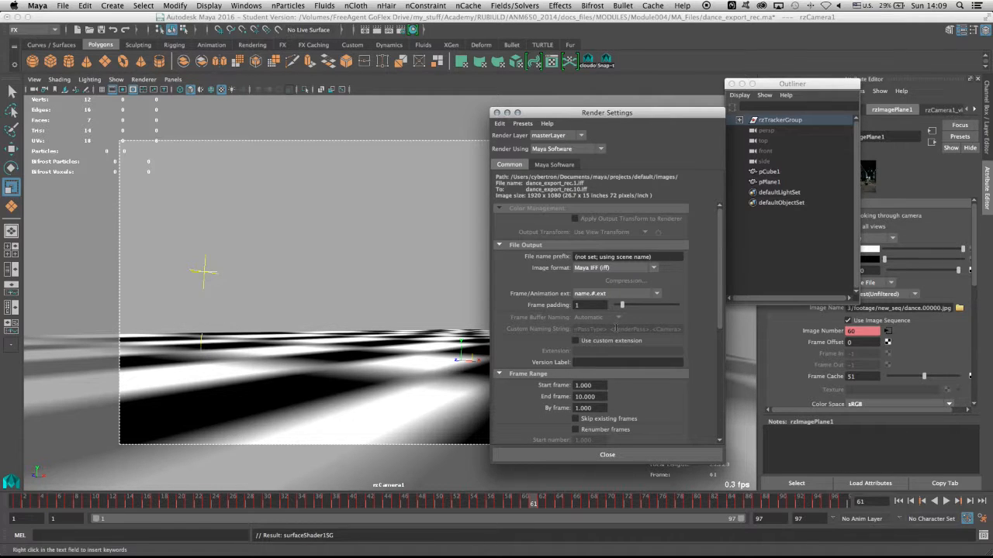
left_click(617, 268)
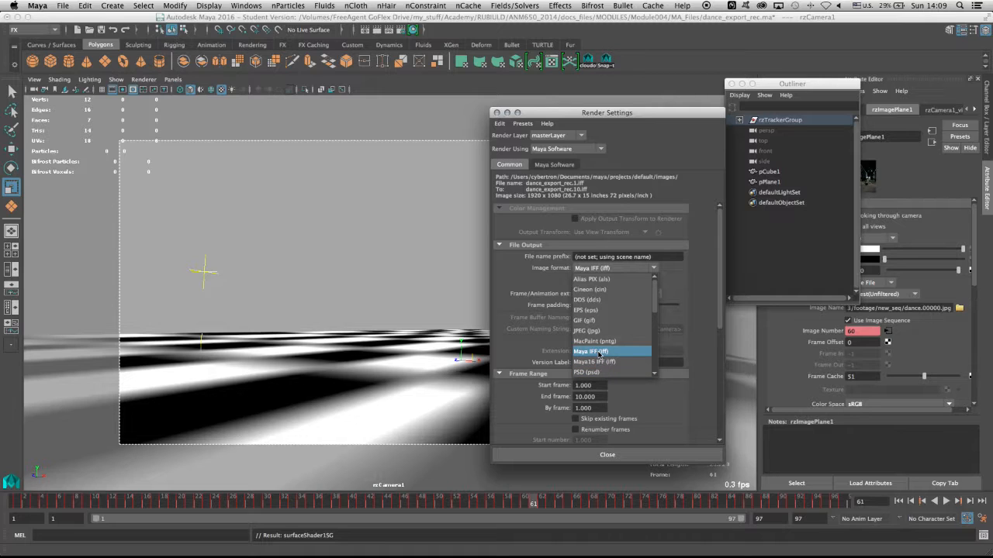
left_click(529, 284)
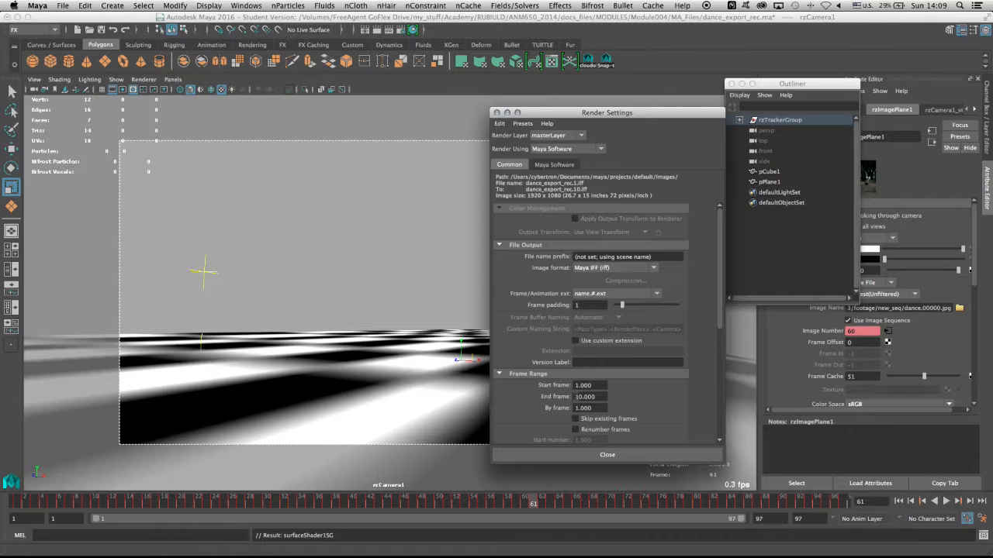
- Set the render's end frame to 97, review the renderable camera and image size, and close the render settings
scroll(675, 291, "down", 3)
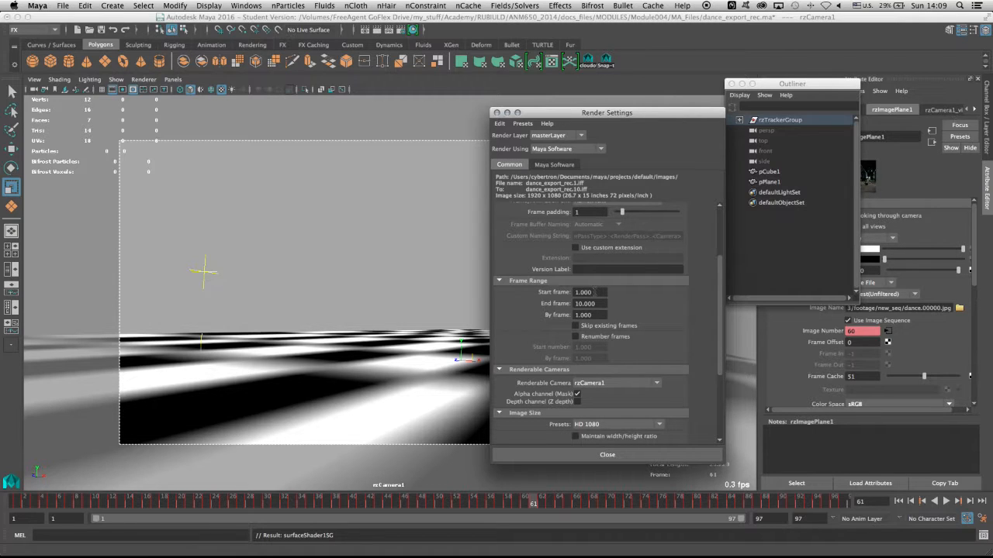
left_click(599, 304)
type("97")
key("Return")
scroll(565, 405, "down", 3)
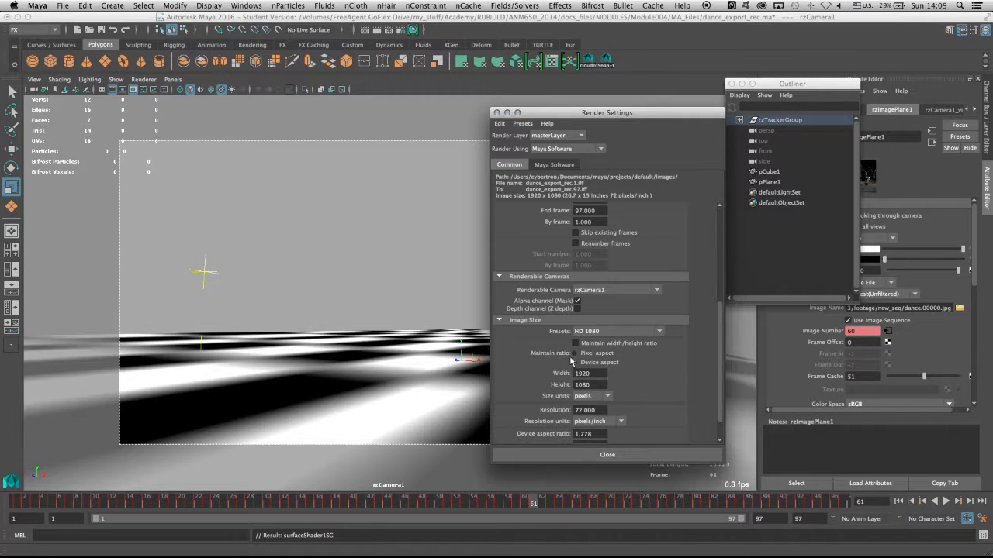
left_click(573, 455)
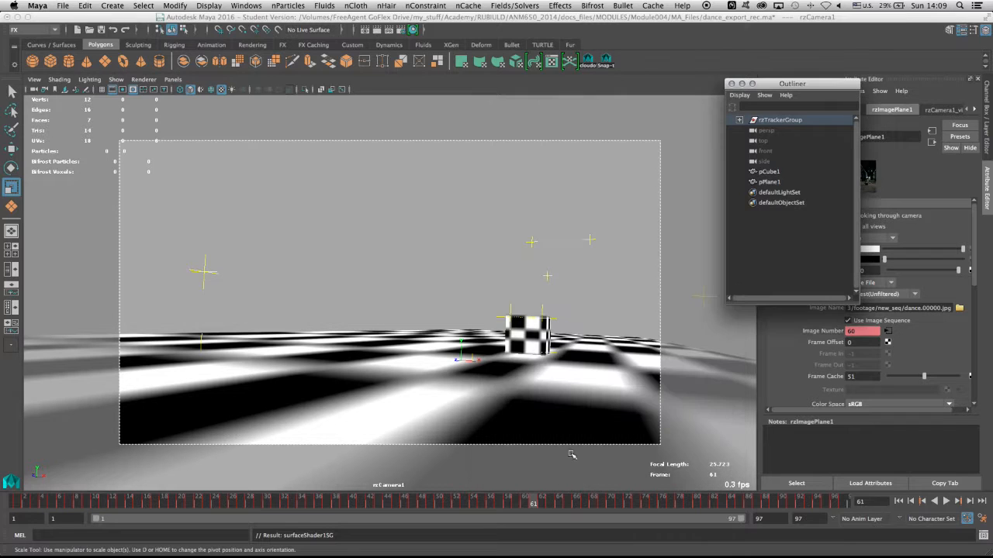
- Switch to the Rendering menu set and start a batch render of the checker sequence
left_click(29, 30)
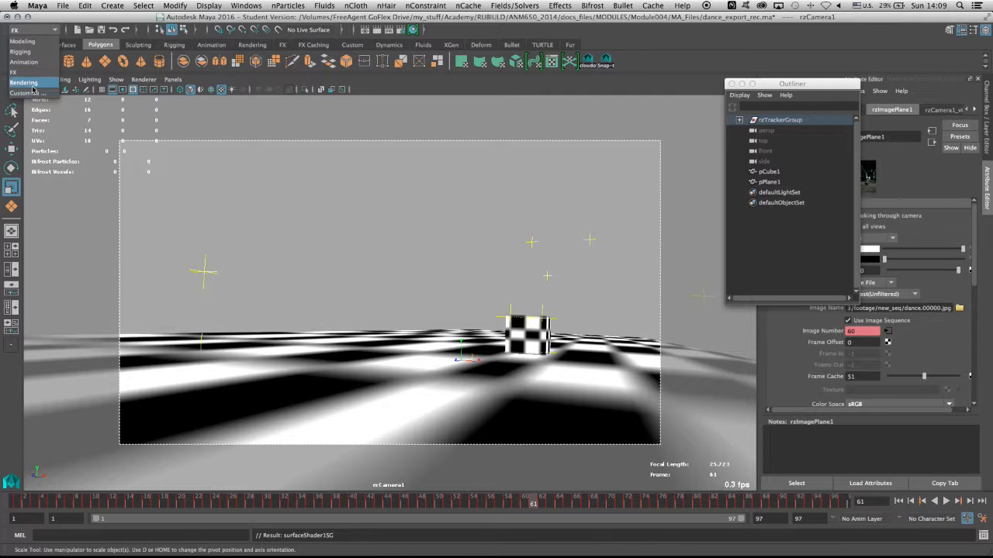
left_click(31, 82)
left_click(397, 6)
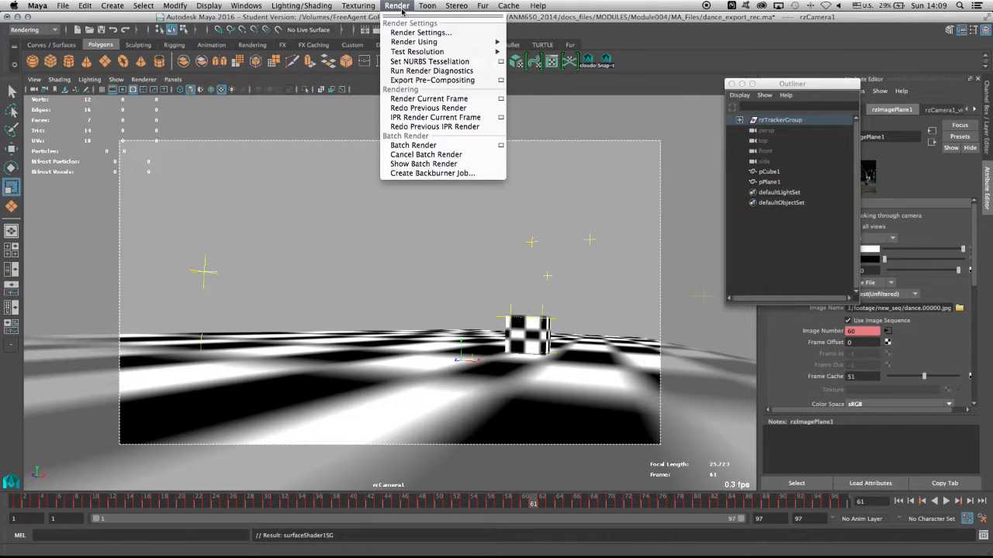
left_click(429, 145)
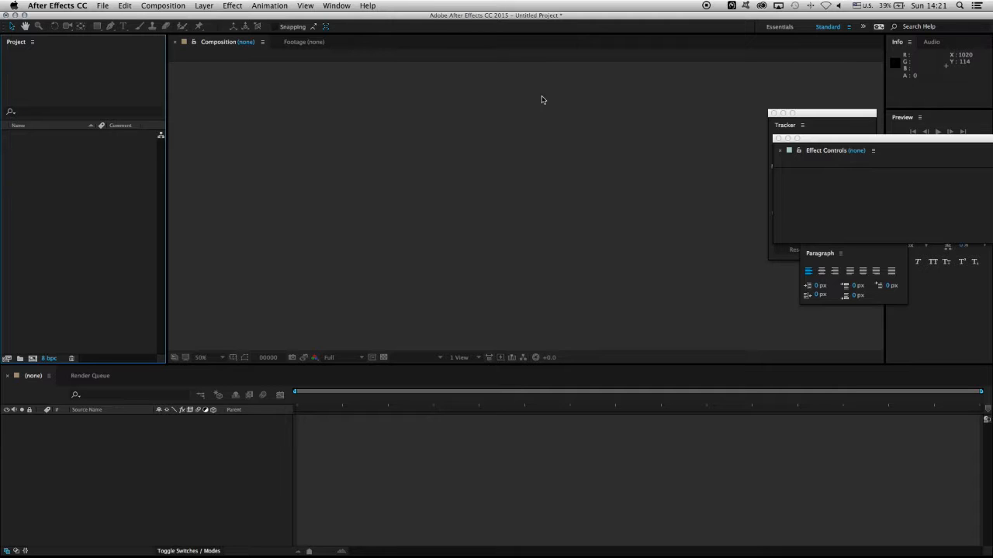
key("super+i")
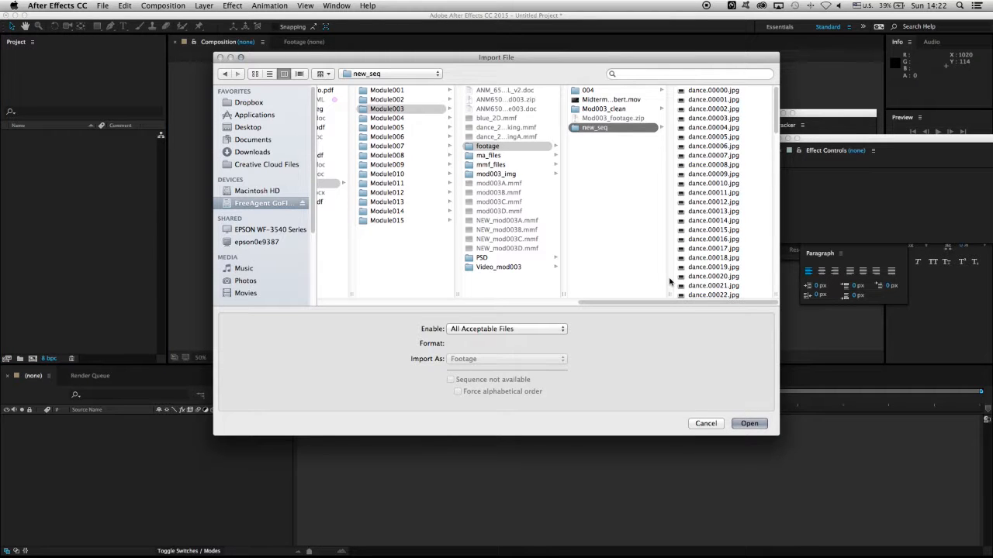
key("Right")
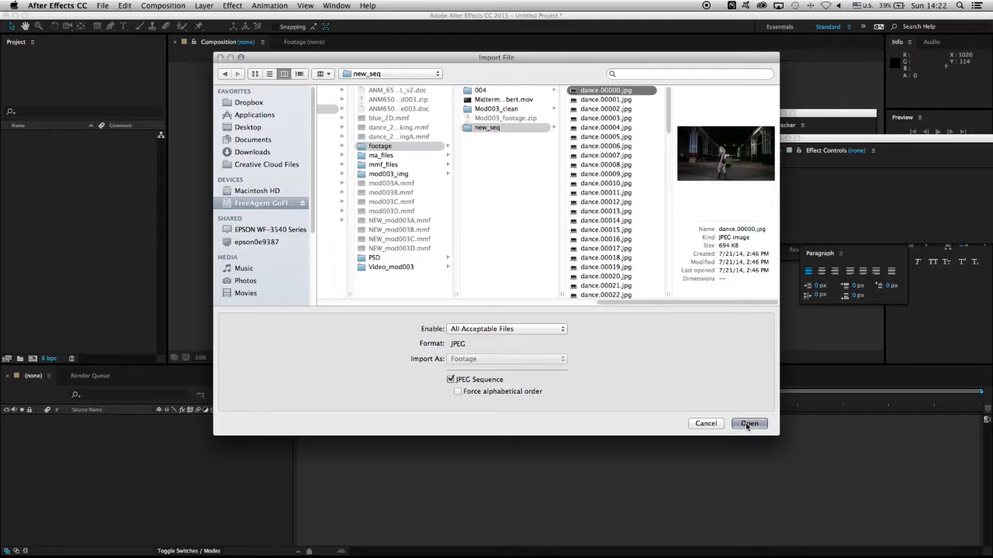
left_click(746, 425)
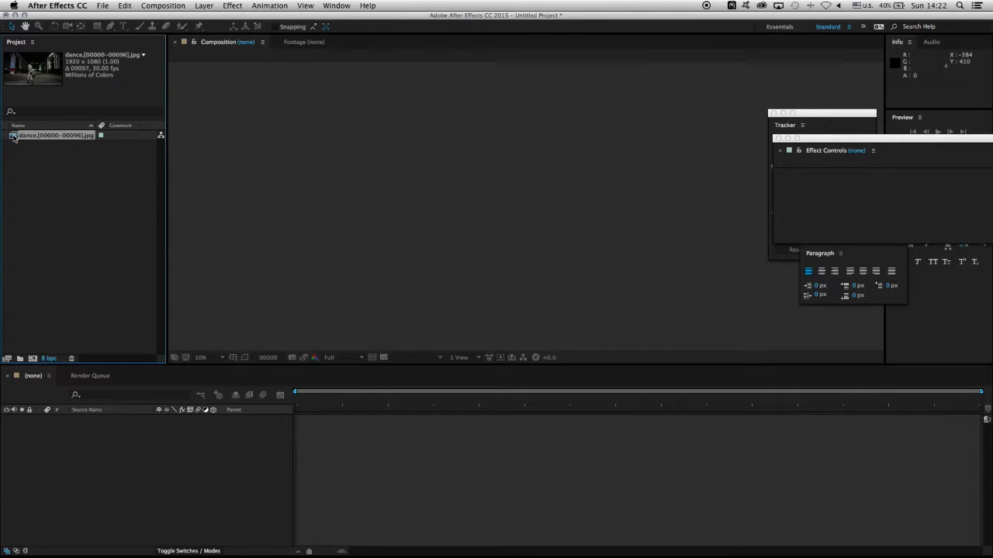
left_click_drag(14, 138, 32, 362)
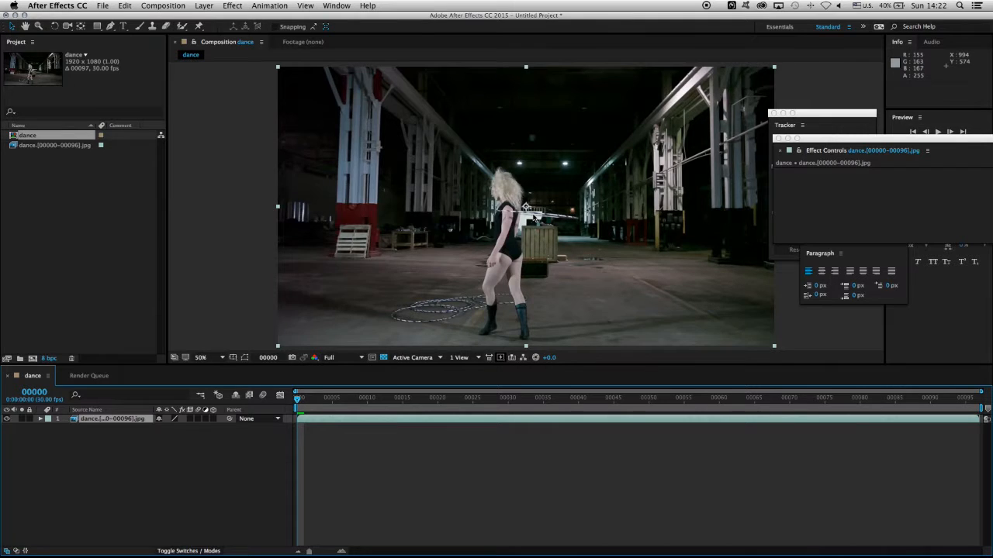
- Import the Checkers_dancer.[0001-0097].tga sequence with premultiplied alpha and add it above the footage in the dance composition
key("super+i")
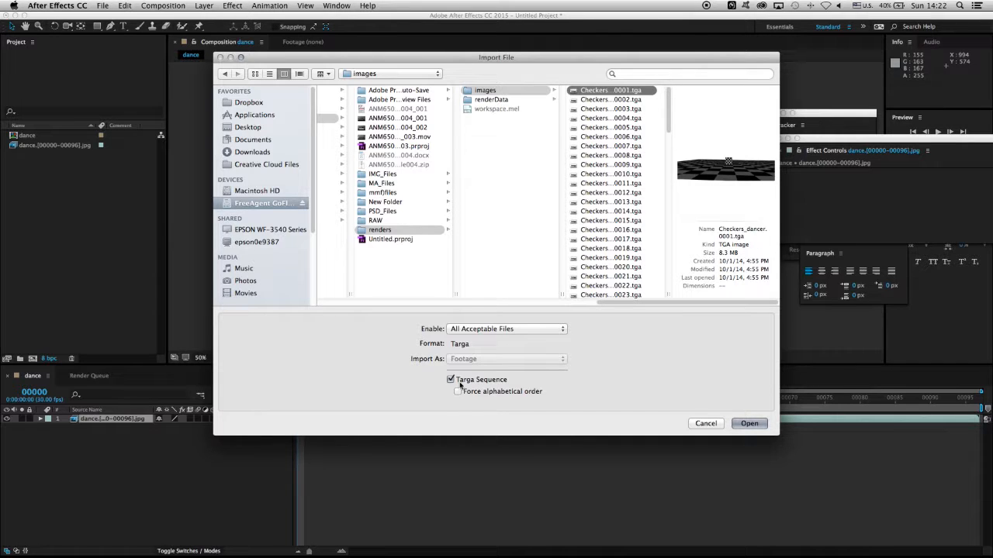
left_click(749, 424)
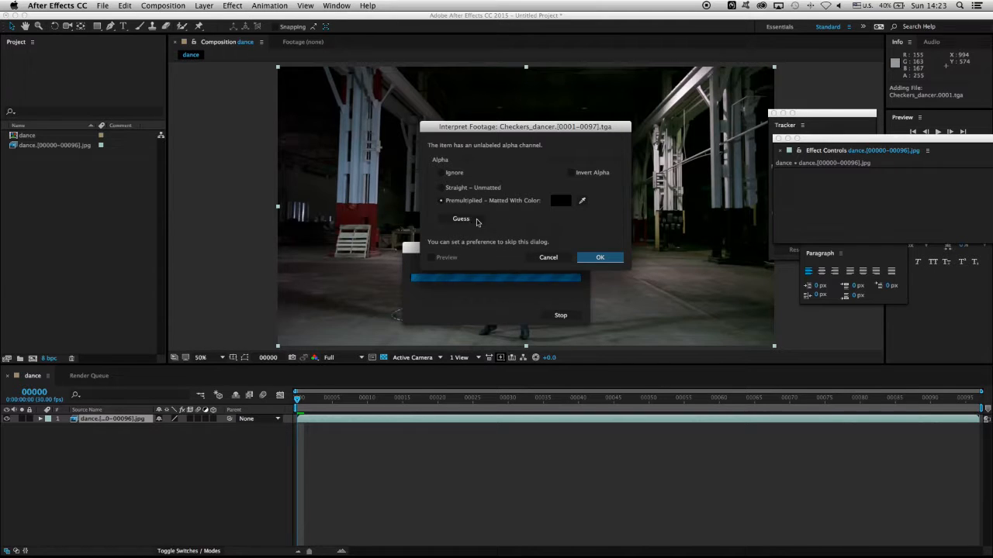
left_click(610, 259)
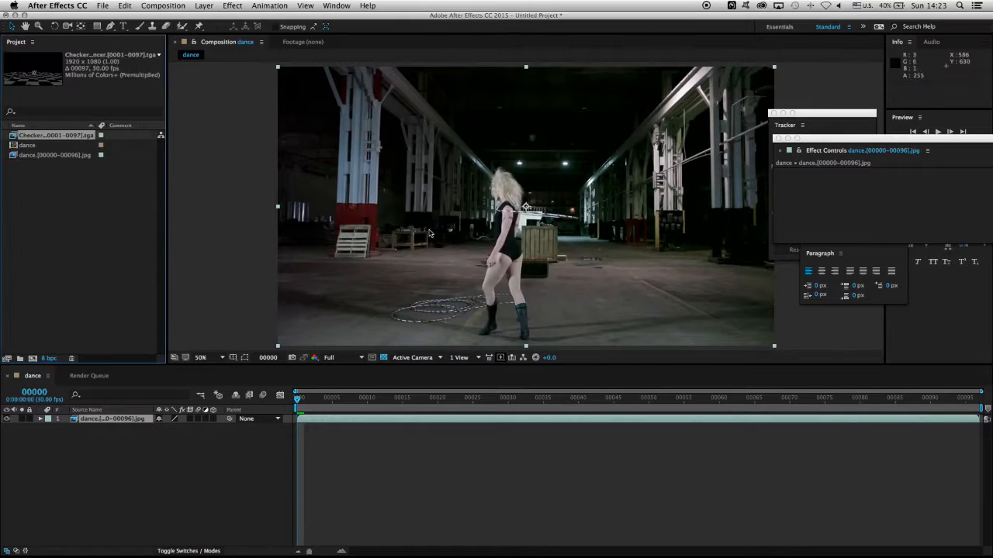
left_click_drag(3, 138, 524, 224)
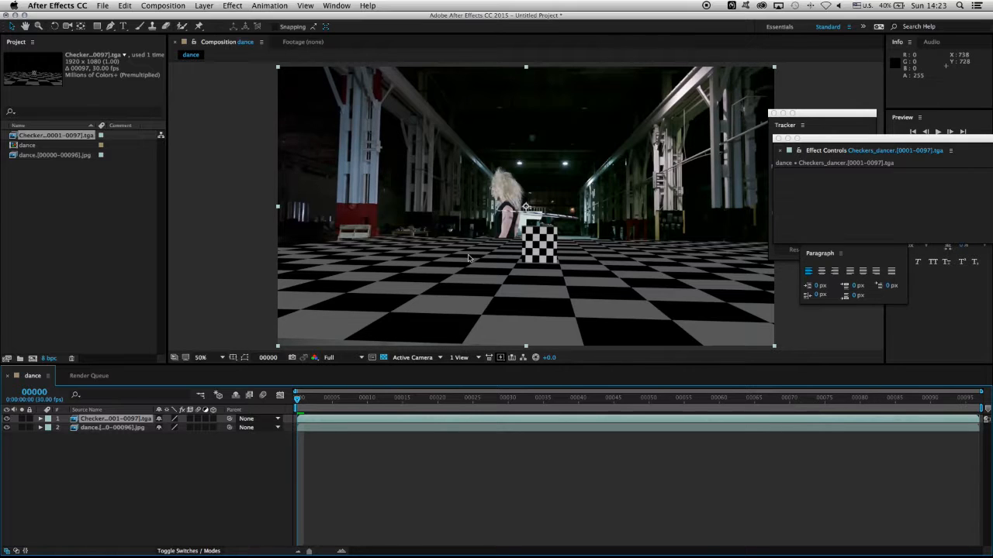
- Set the opacity of the checker render layer to 30%
left_click(40, 419)
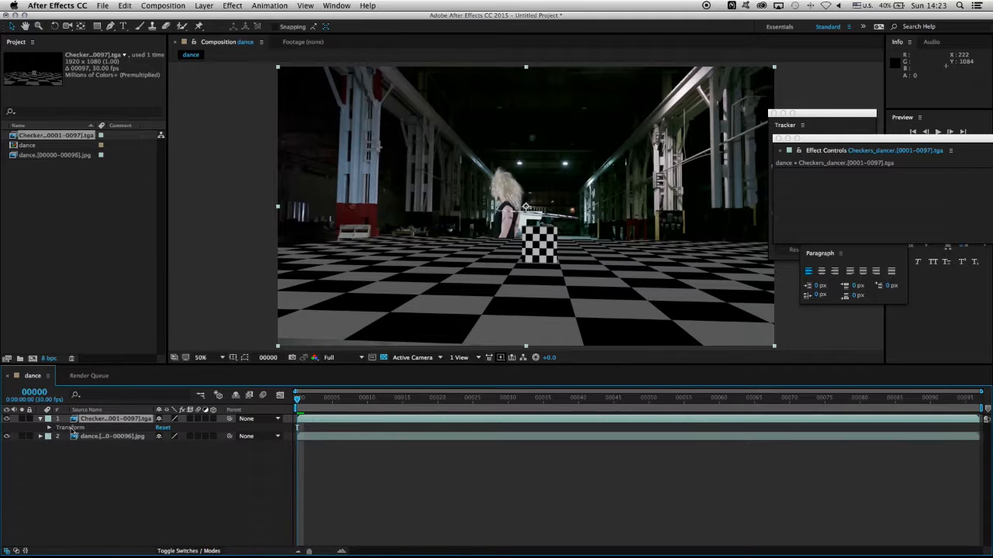
left_click(48, 427)
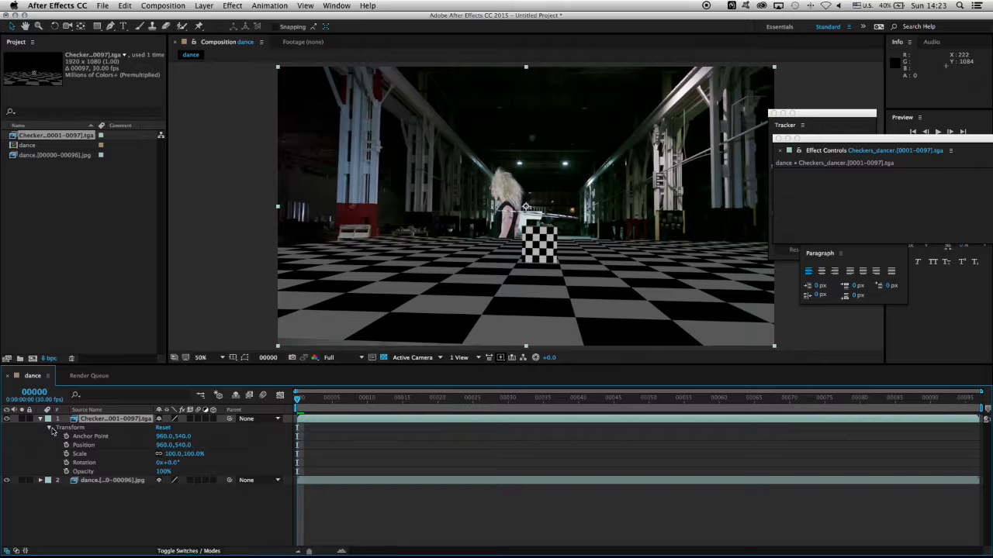
left_click(162, 472)
type("30")
key("Return")
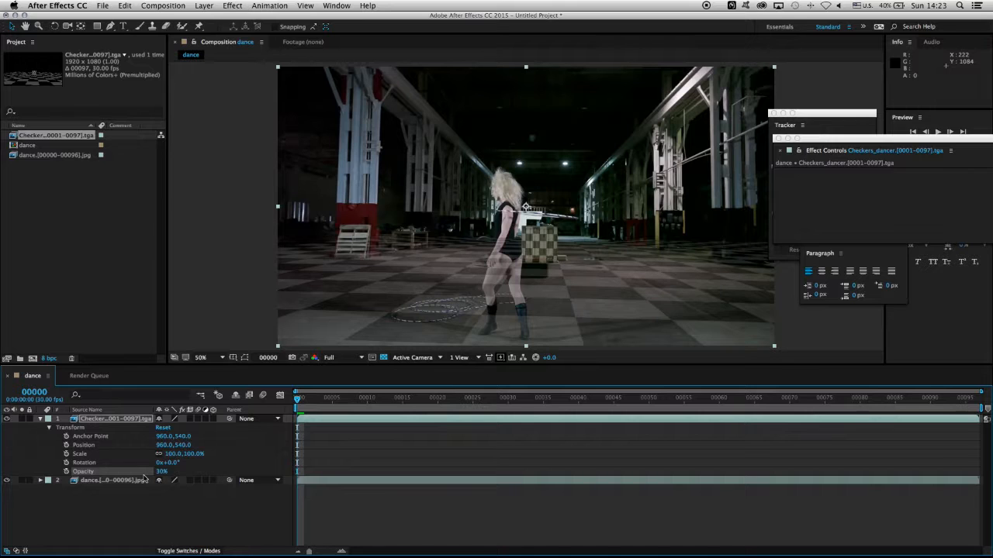
- Add the dance composition to the render queue and set its QuickTime output's video codec to H.264
left_click(163, 6)
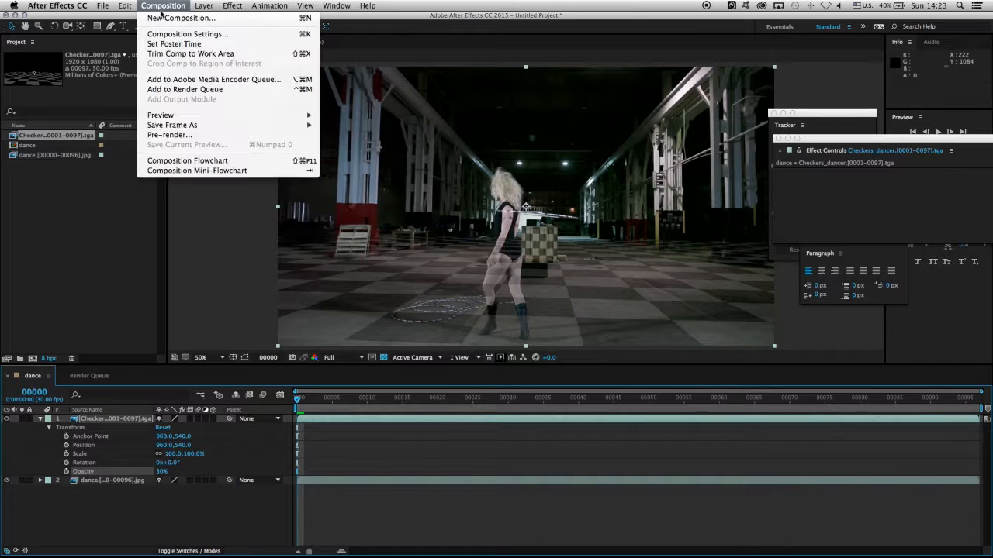
left_click(208, 90)
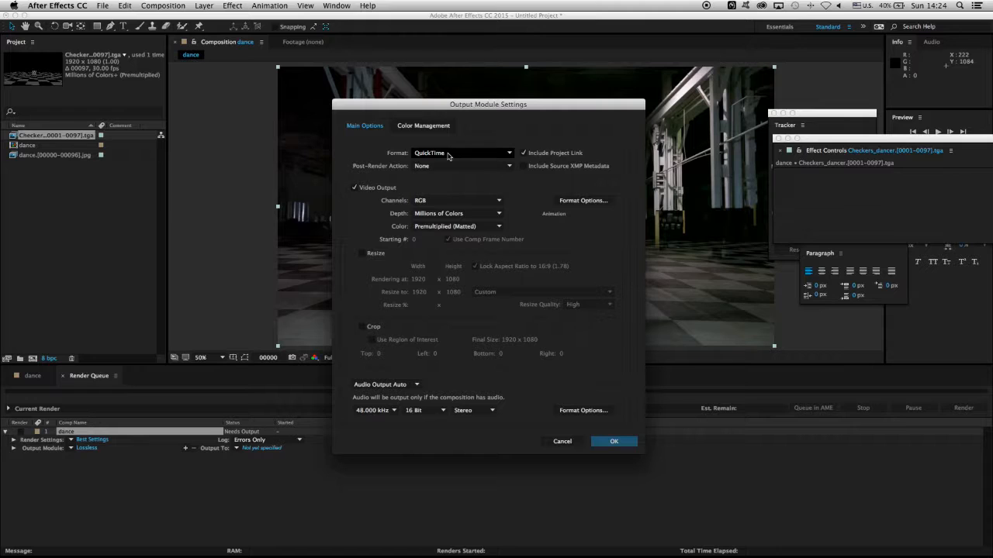
left_click(583, 201)
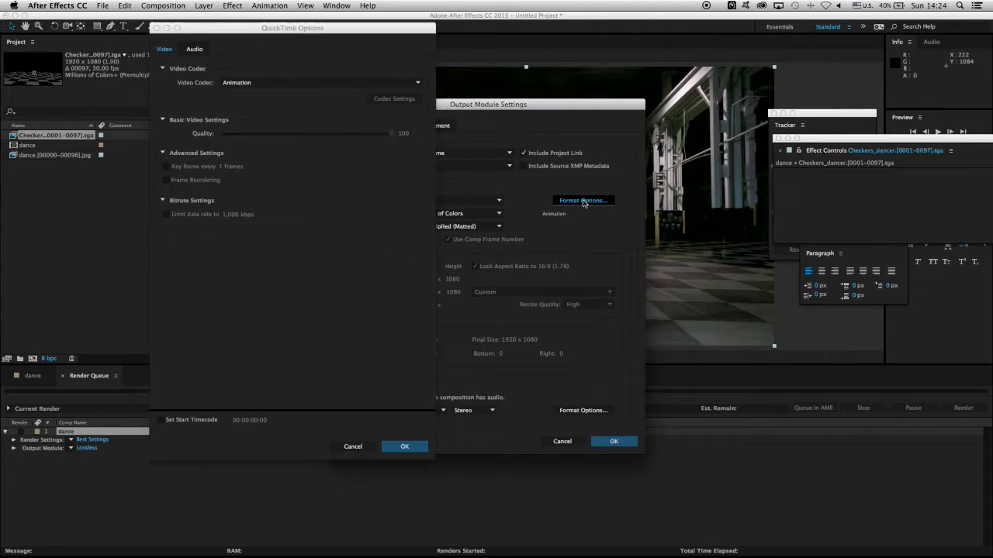
left_click(272, 85)
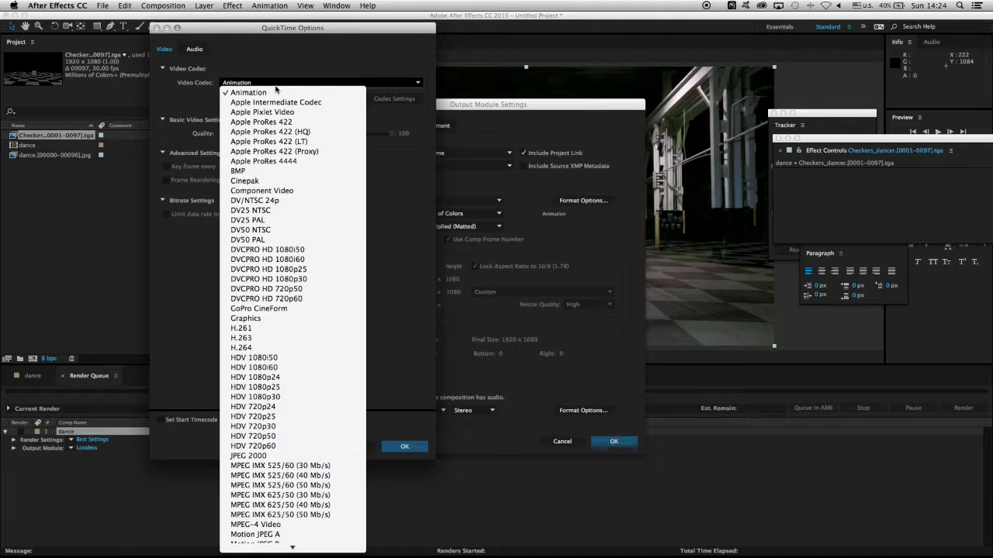
left_click(263, 351)
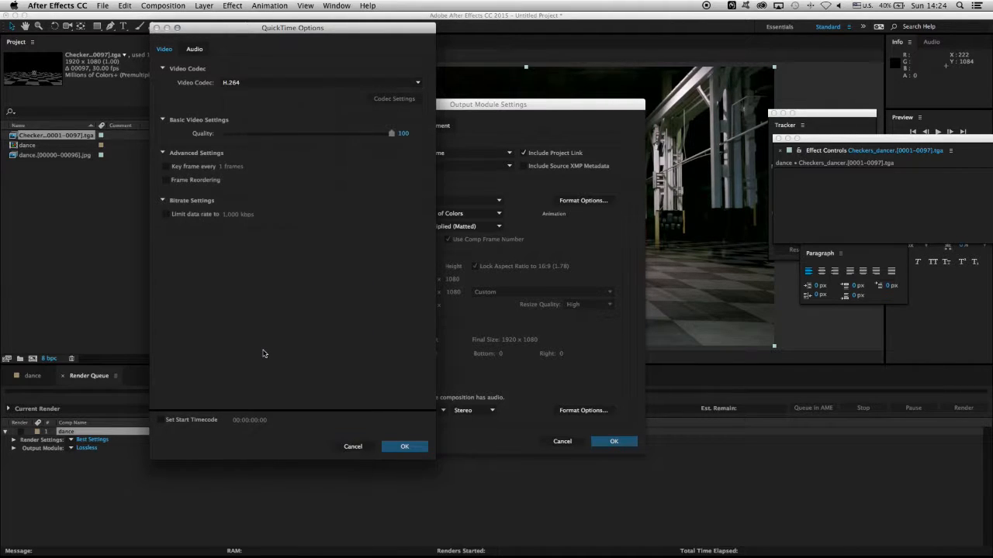
left_click(401, 448)
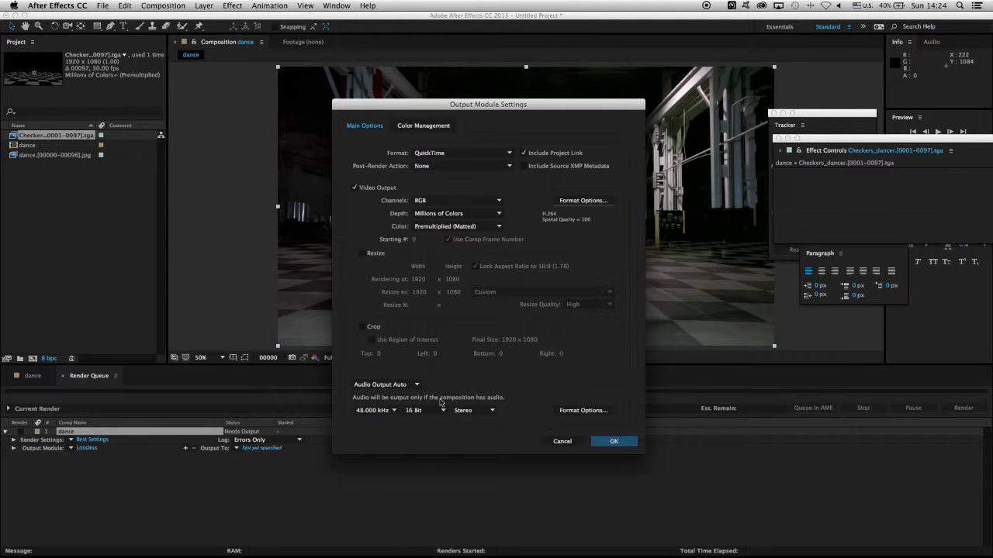
- Turn audio output off for the render and accept the output module settings
left_click(398, 388)
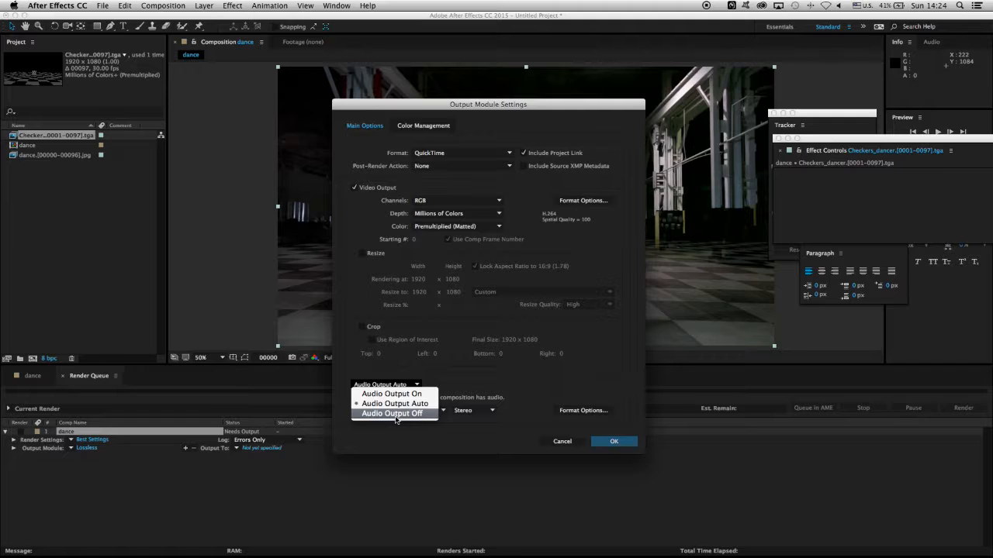
left_click(396, 415)
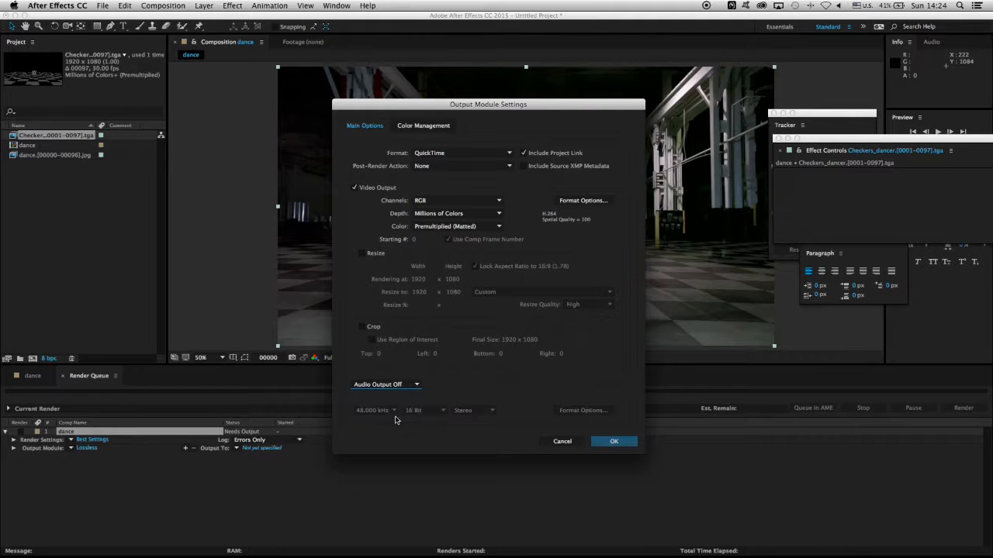
left_click(617, 442)
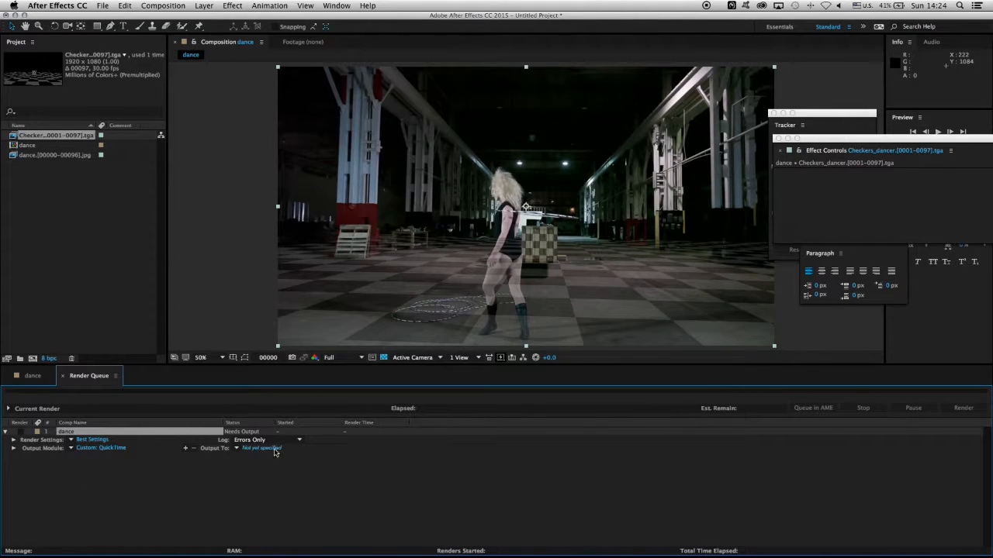